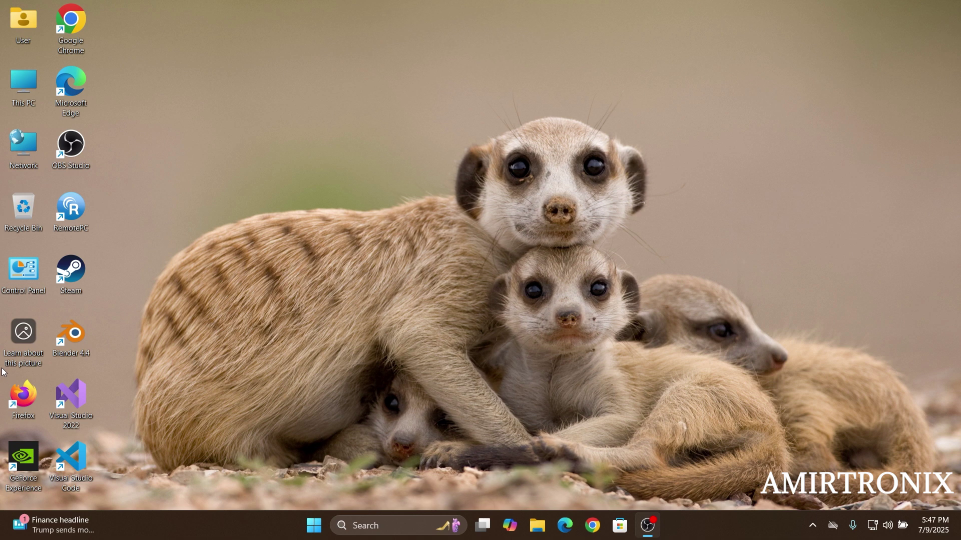
Step: Open the Widgets board, then the taskbar Search panel
{"action": "left_click", "coordinate": [52, 525]}
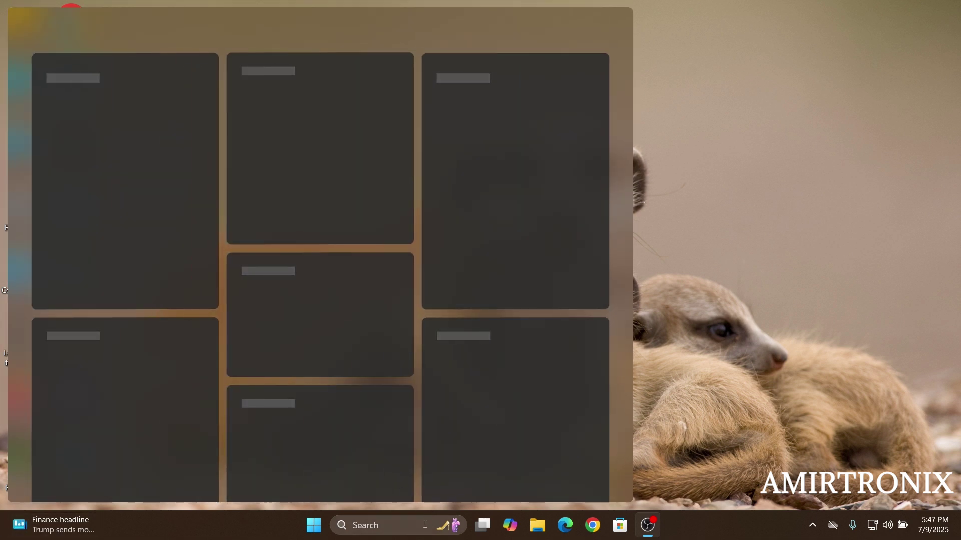
{"action": "left_click", "coordinate": [371, 525]}
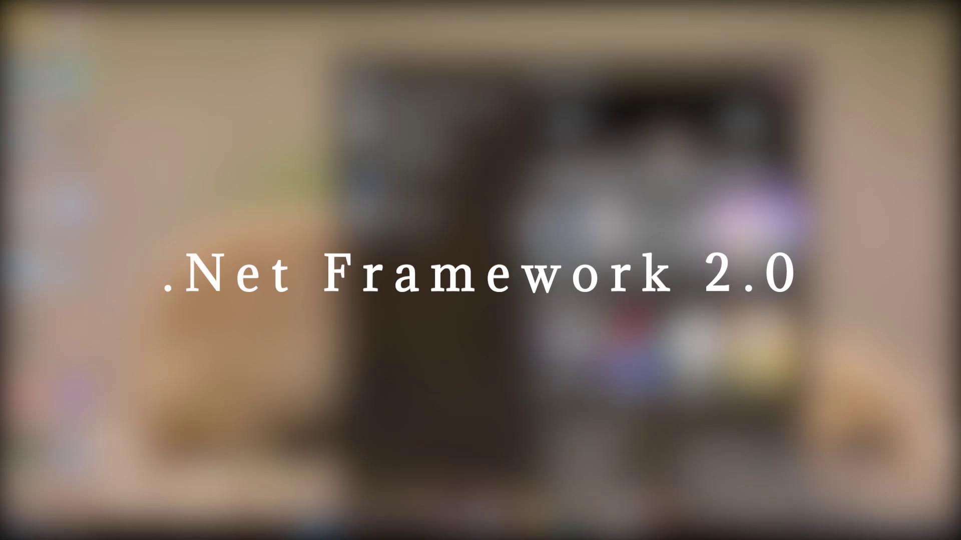
Step: Search 'features' and launch Turn Windows features on or off
{"action": "type", "text": "featu"}
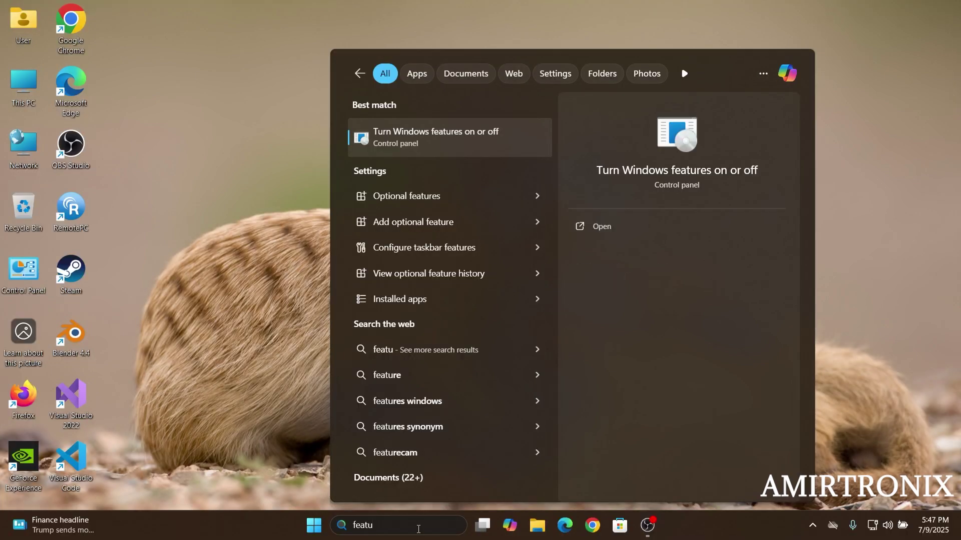
{"action": "key", "text": "Return"}
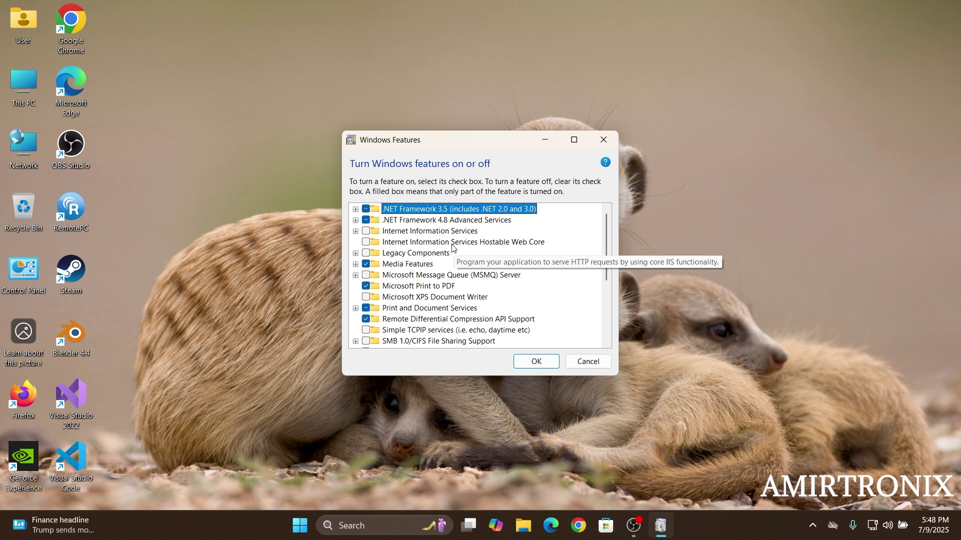
Step: In Chrome, download NetFx20SP1_x64.exe from Microsoft's .NET Framework 2.0 SP1 page, then open a new tab
{"action": "left_click", "coordinate": [577, 529]}
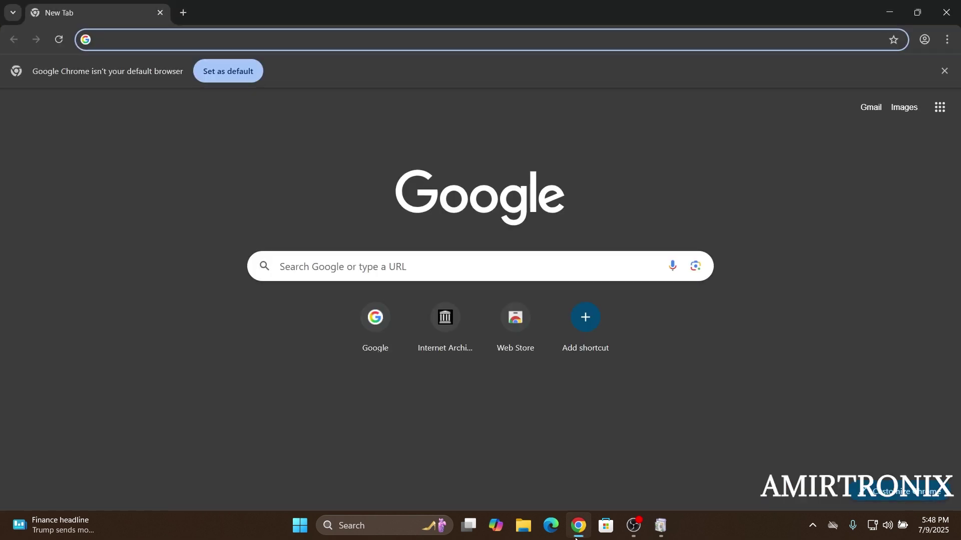
{"action": "type", "text": ".net"}
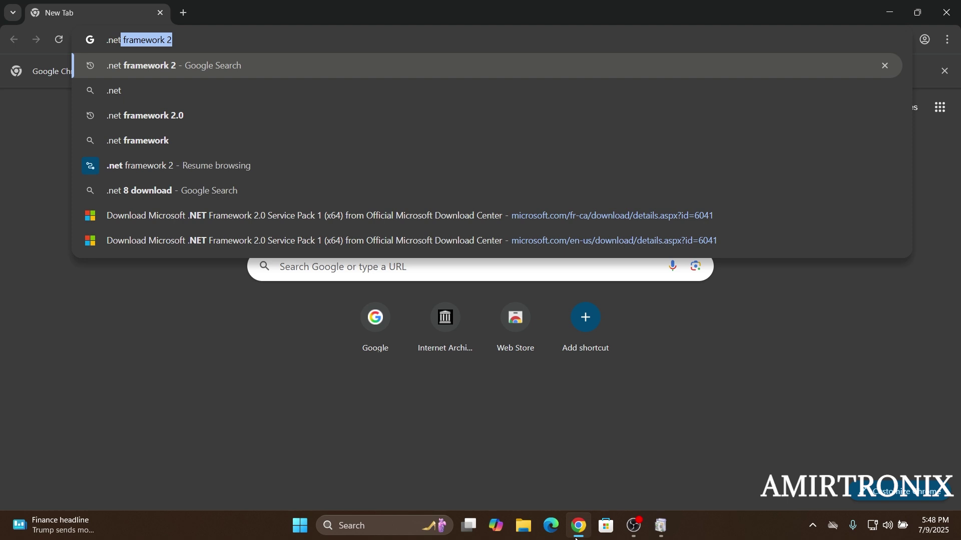
{"action": "key", "text": "Return"}
{"action": "left_click", "coordinate": [309, 214]}
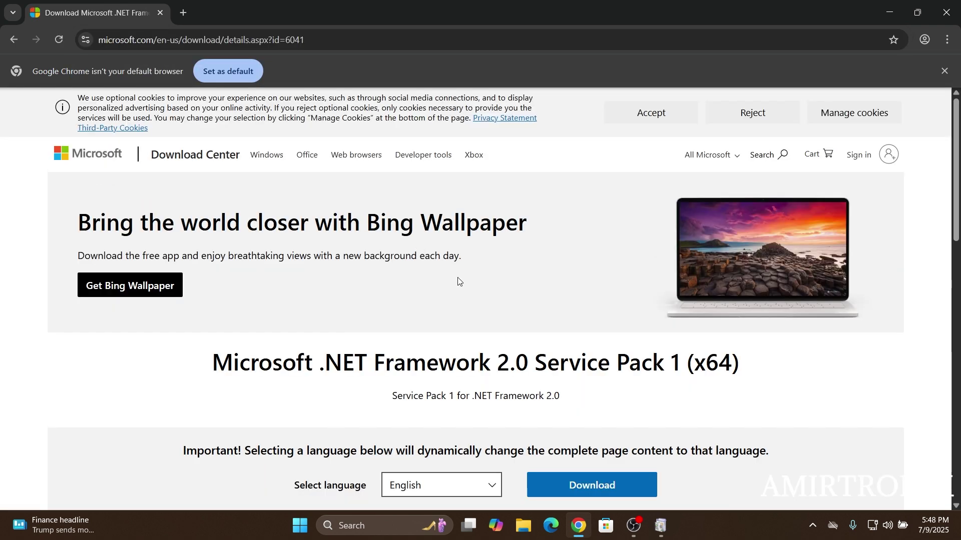
{"action": "scroll", "coordinate": [501, 310], "scroll_direction": "down", "scroll_amount": 2}
{"action": "left_click", "coordinate": [575, 352]}
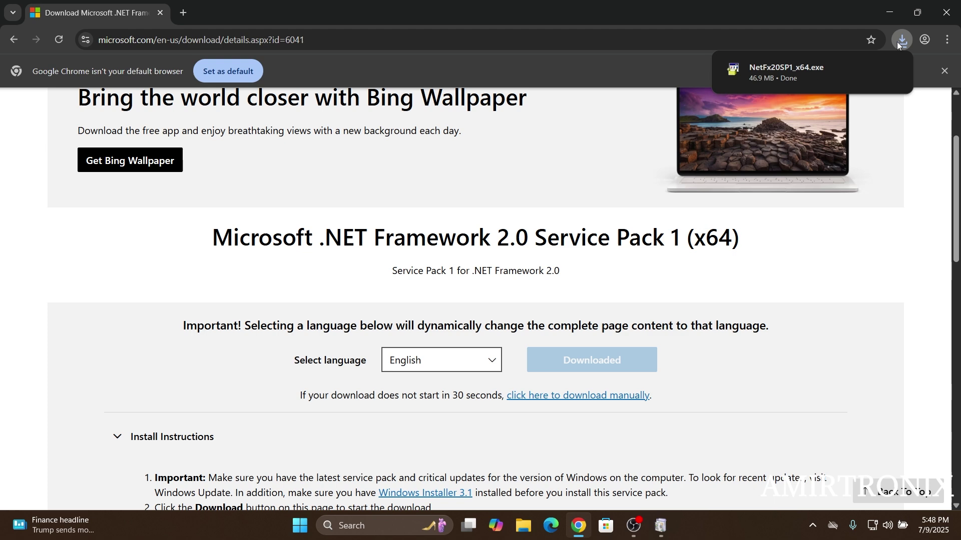
{"action": "mouse_move", "coordinate": [800, 68]}
{"action": "key", "text": "ctrl+t"}
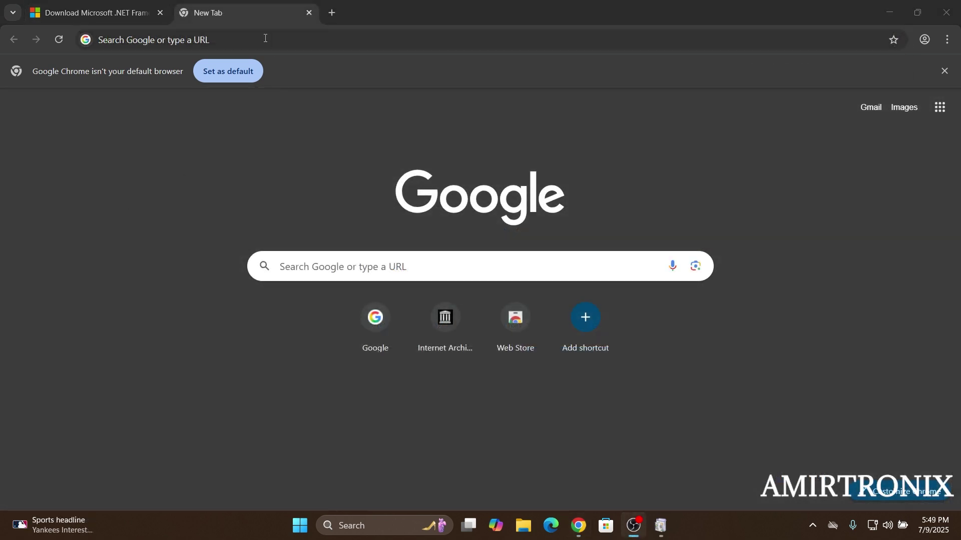
Step: Go to archive.org and search the archive for 'roboguide'
{"action": "left_click", "coordinate": [264, 40]}
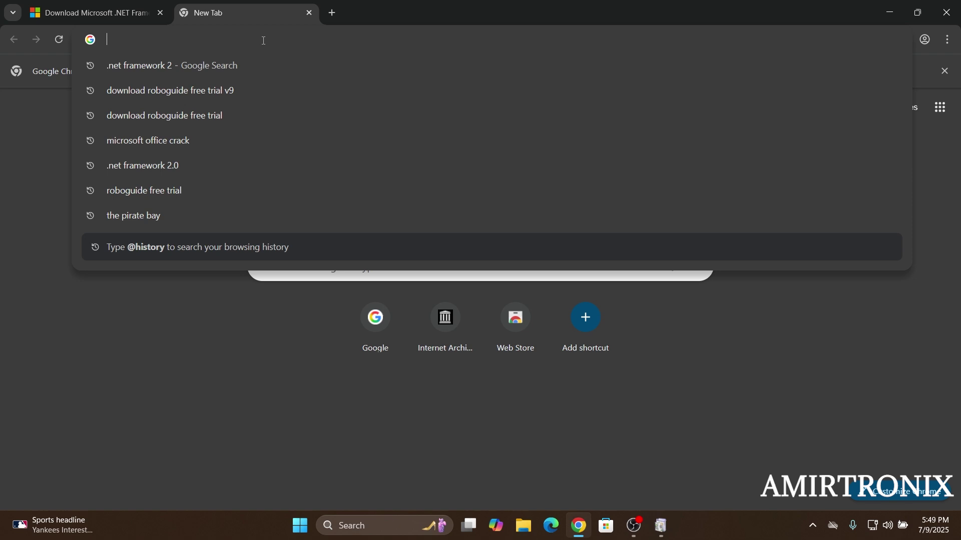
{"action": "type", "text": "archi"}
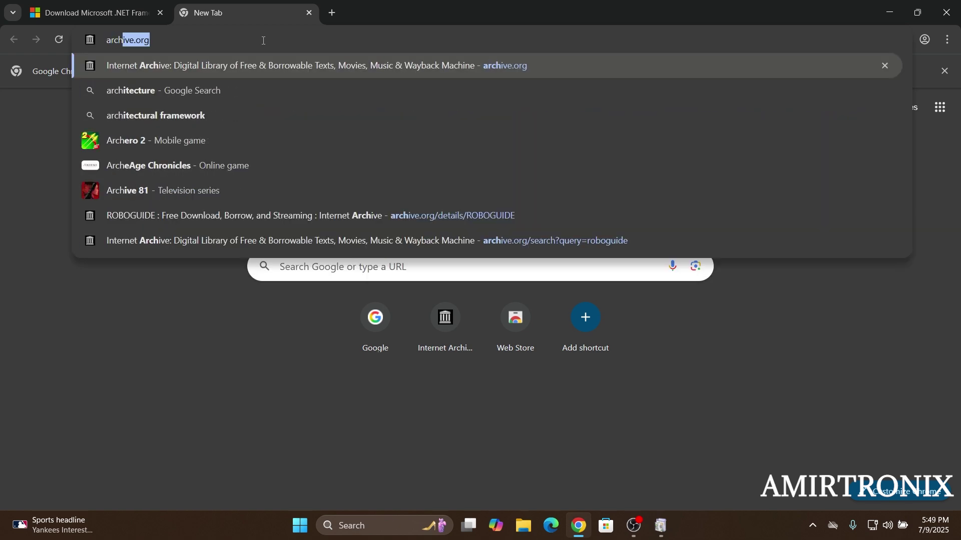
{"action": "key", "text": "Return"}
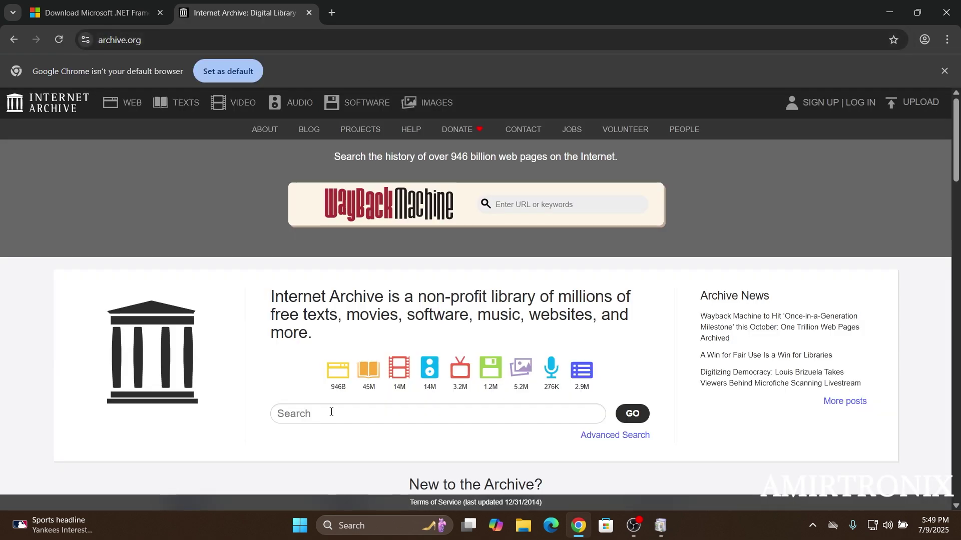
{"action": "left_click", "coordinate": [331, 412]}
{"action": "type", "text": "roboguide"}
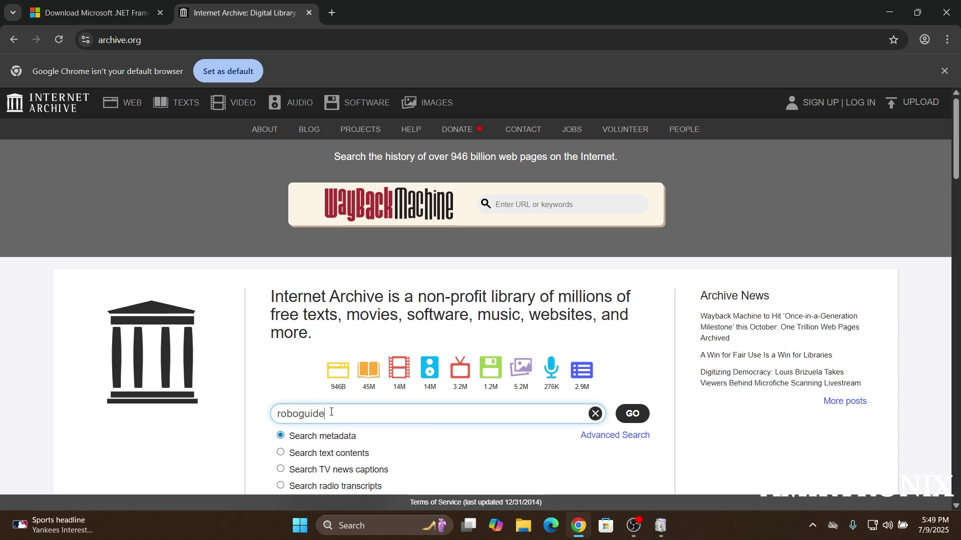
{"action": "key", "text": "Return"}
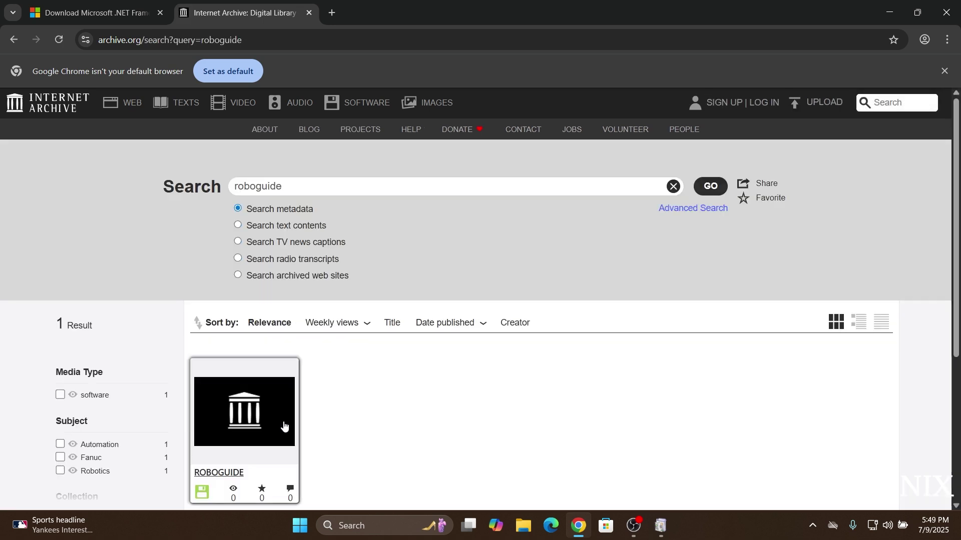
Step: Download the 3.8 GB ROBOGUIDE RAR archive and view the download history
{"action": "left_click", "coordinate": [472, 400]}
{"action": "scroll", "coordinate": [482, 399], "scroll_direction": "down", "scroll_amount": 4}
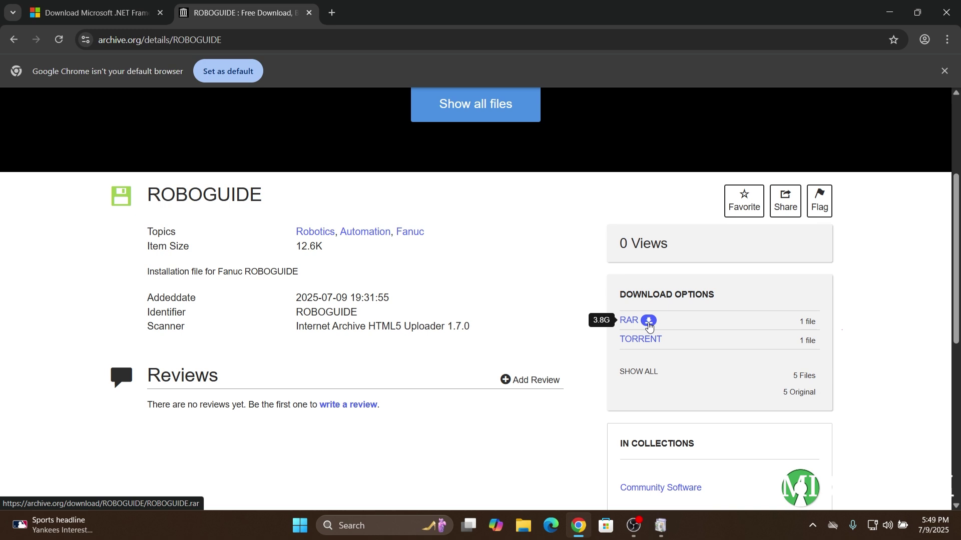
{"action": "left_click", "coordinate": [649, 325]}
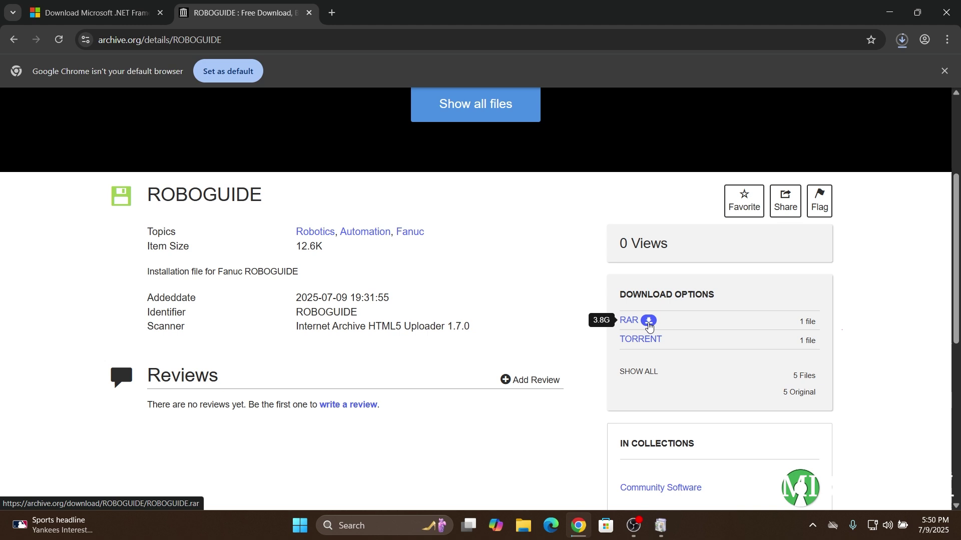
{"action": "key", "text": "ctrl+j"}
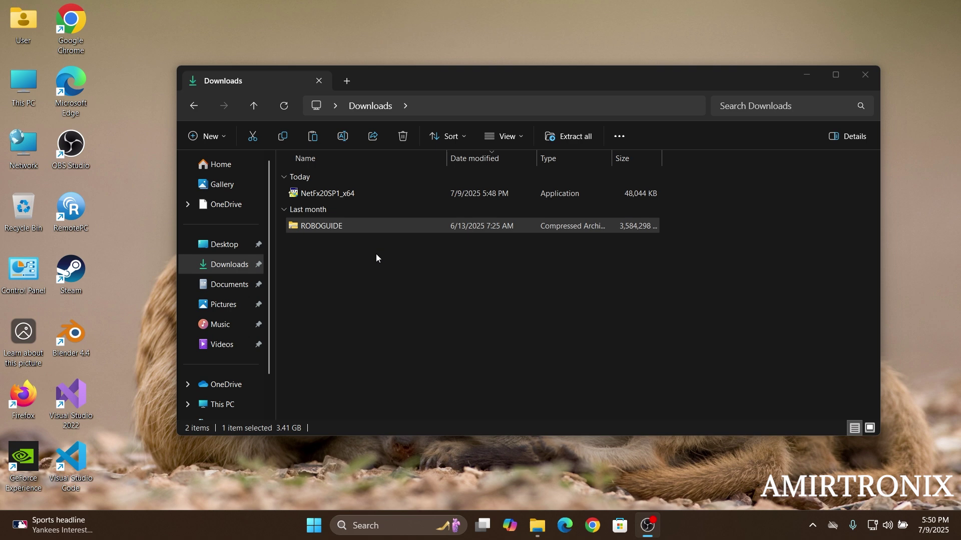
Step: Extract ROBOGUIDE.rar into the suggested ROBOGUIDE folder in Downloads
{"action": "right_click", "coordinate": [342, 230]}
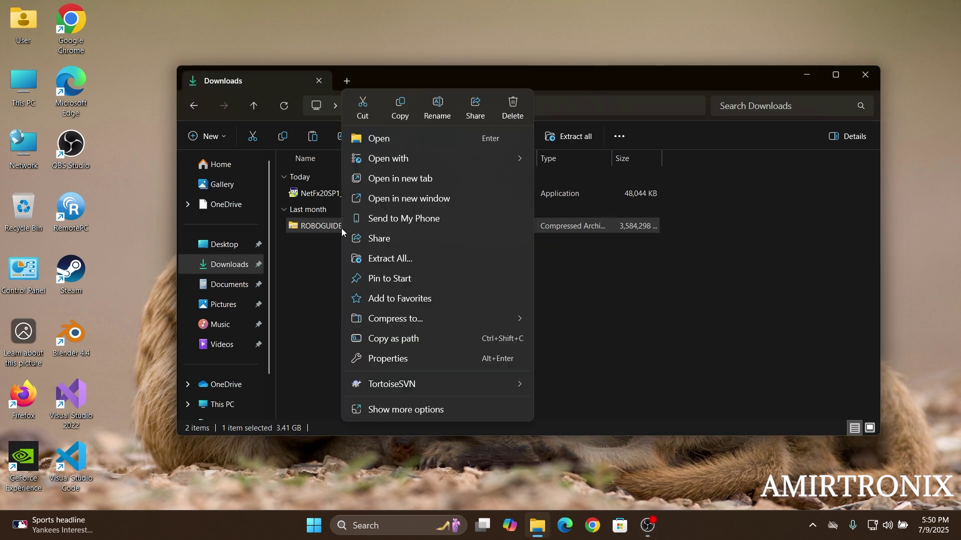
{"action": "left_click", "coordinate": [392, 260]}
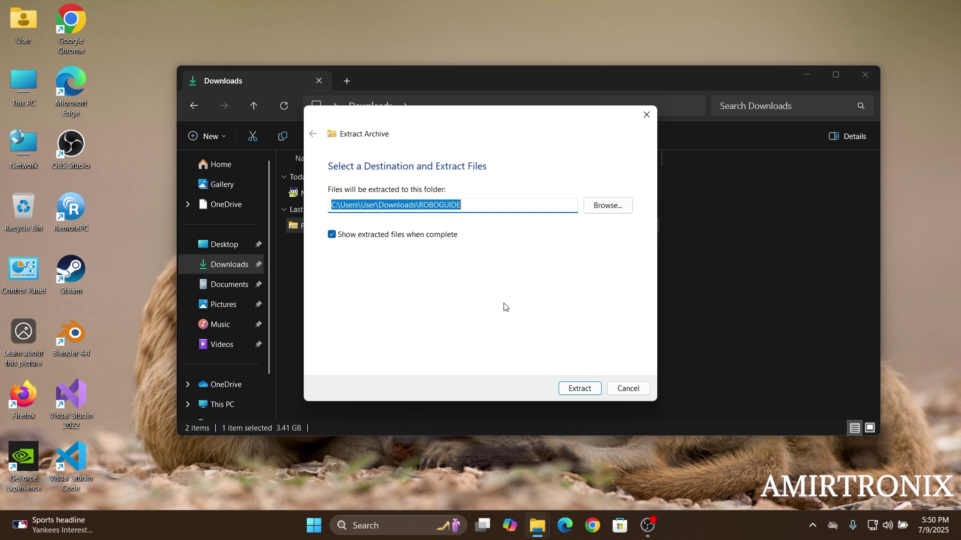
{"action": "left_click", "coordinate": [580, 389]}
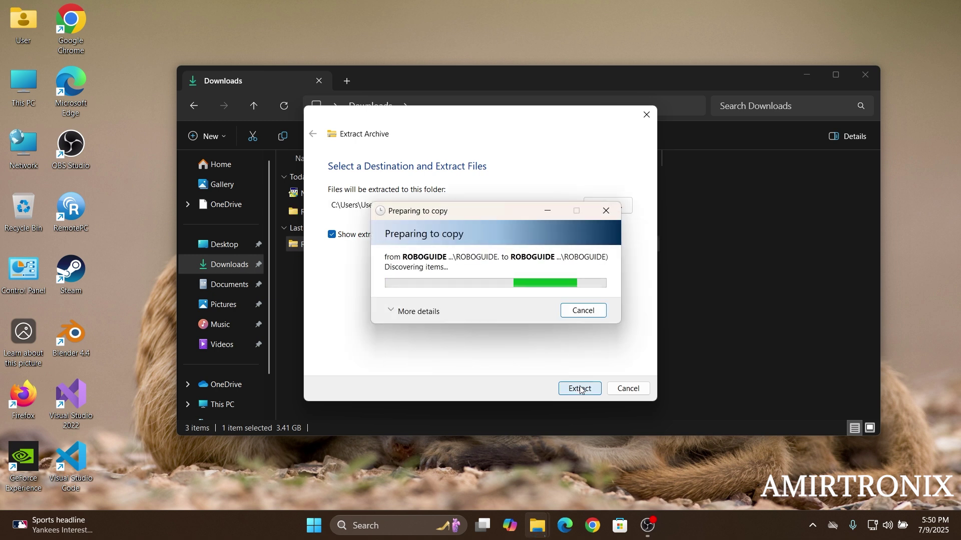
{"action": "left_click", "coordinate": [413, 314]}
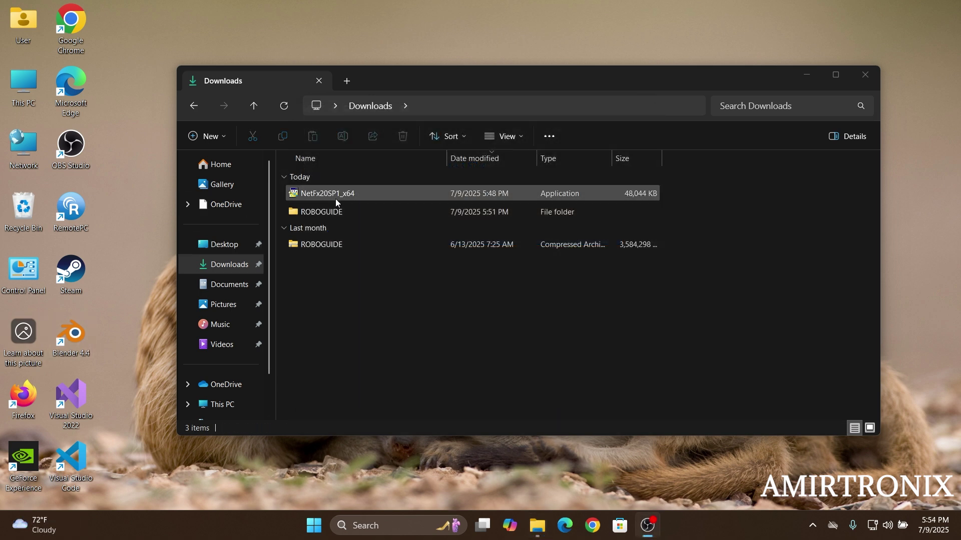
Step: Run setup from the extracted ROBOGUIDE\EXE folder
{"action": "double_click", "coordinate": [359, 211]}
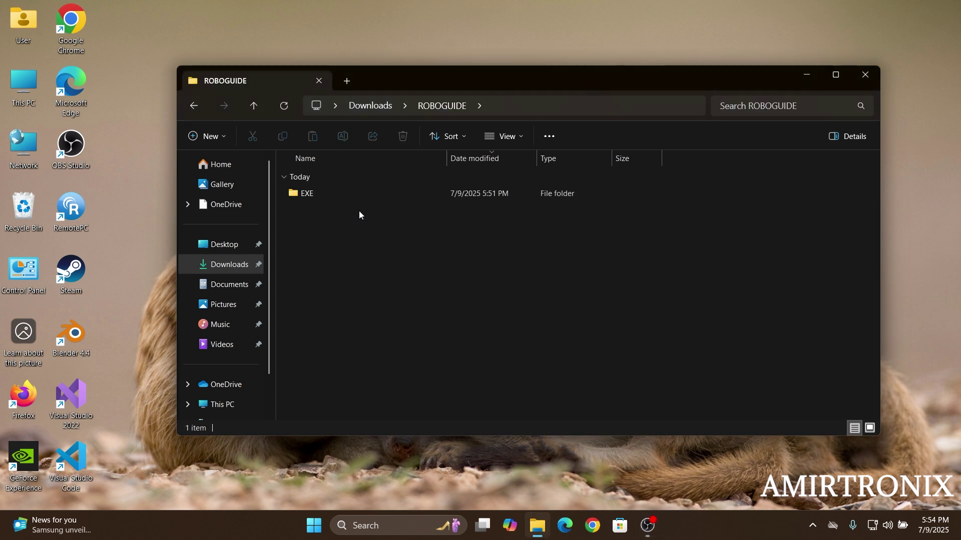
{"action": "double_click", "coordinate": [333, 194]}
{"action": "scroll", "coordinate": [357, 272], "scroll_direction": "down", "scroll_amount": 3}
{"action": "scroll", "coordinate": [355, 273], "scroll_direction": "down", "scroll_amount": 5}
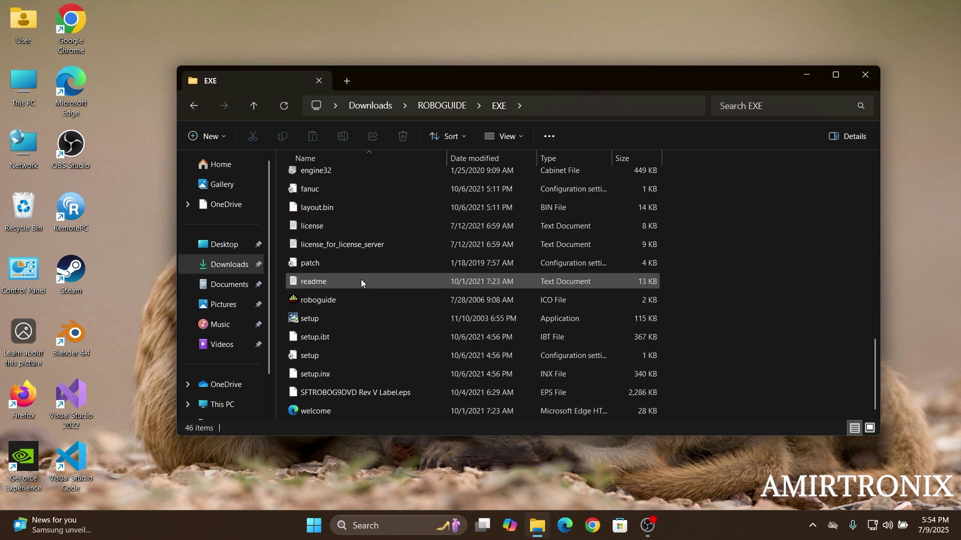
{"action": "left_click", "coordinate": [332, 320]}
{"action": "double_click", "coordinate": [331, 319]}
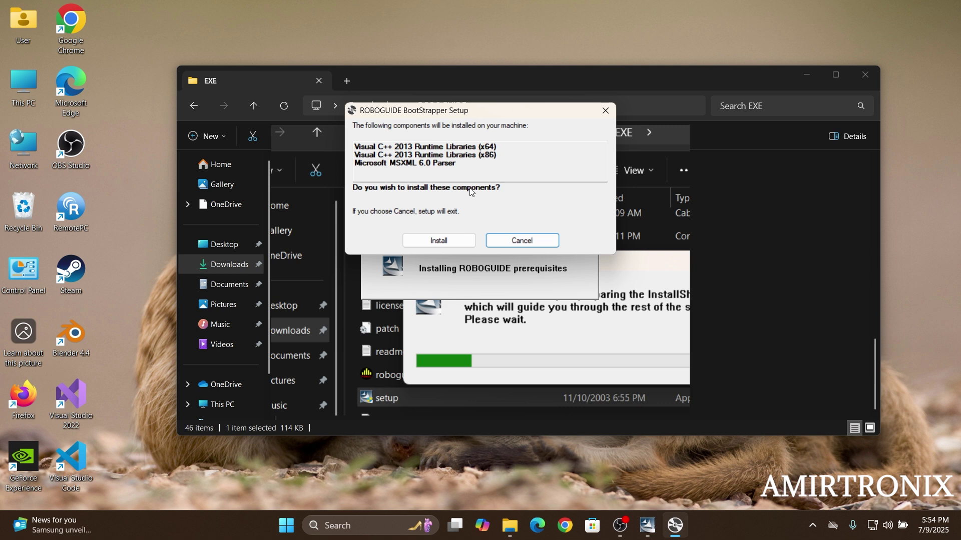
Step: Install the prerequisite runtimes, accept the license, and keep C:\Program Files (x86)\FANUC as destination
{"action": "left_click", "coordinate": [440, 241]}
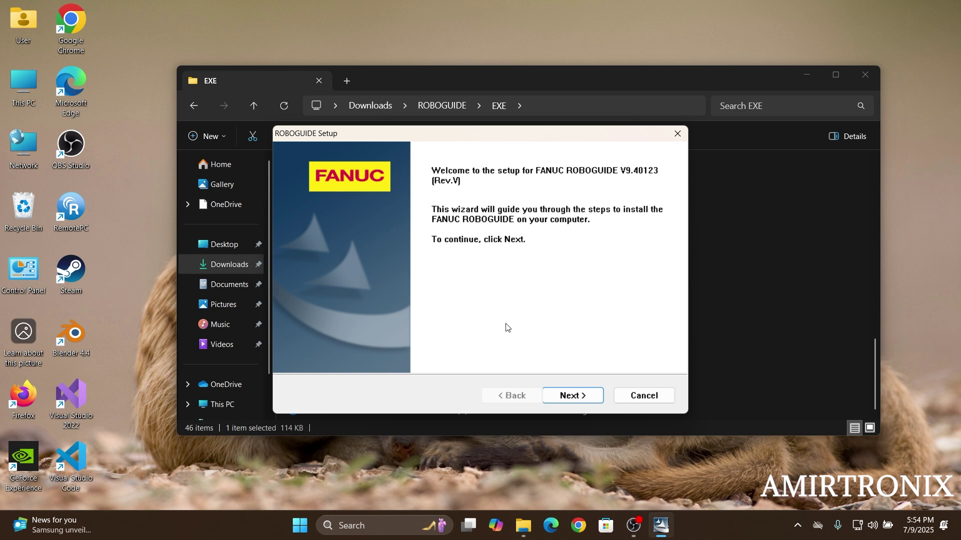
{"action": "left_click", "coordinate": [573, 395]}
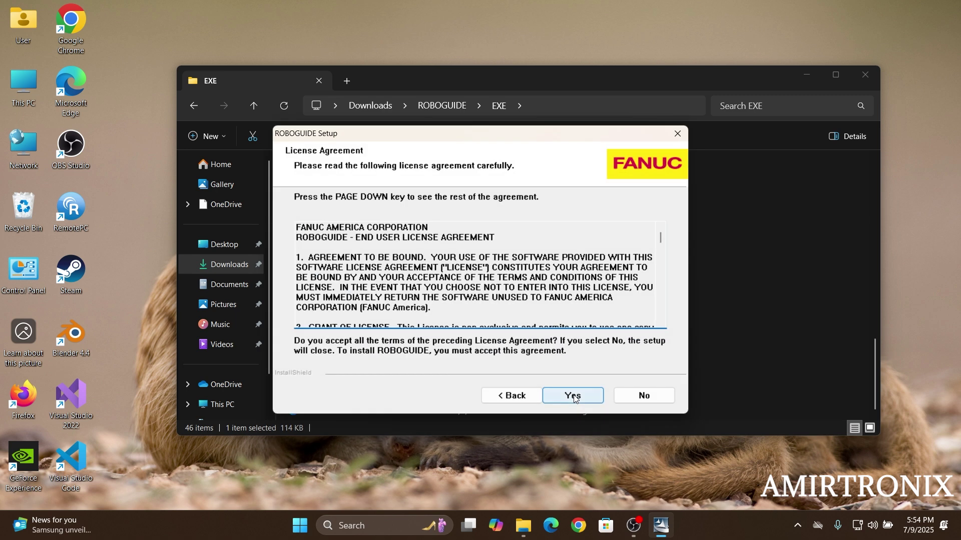
{"action": "left_click", "coordinate": [574, 395]}
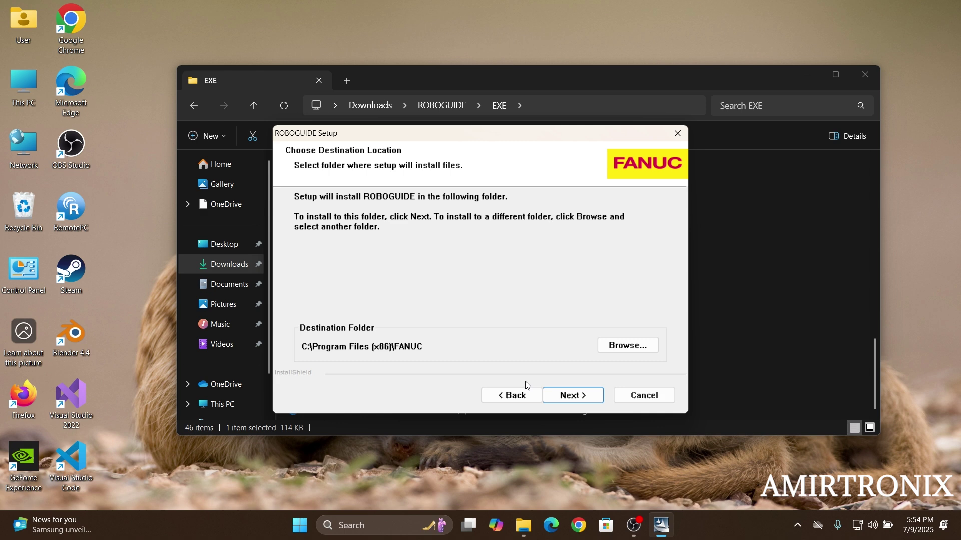
{"action": "left_click", "coordinate": [571, 400]}
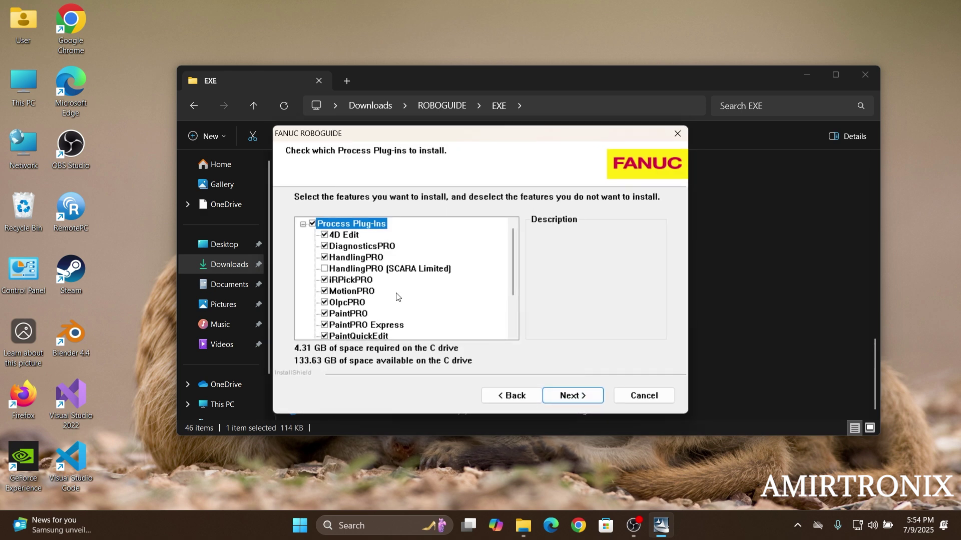
Step: Review and accept the default process plug-in selection
{"action": "scroll", "coordinate": [397, 297], "scroll_direction": "down", "scroll_amount": 2}
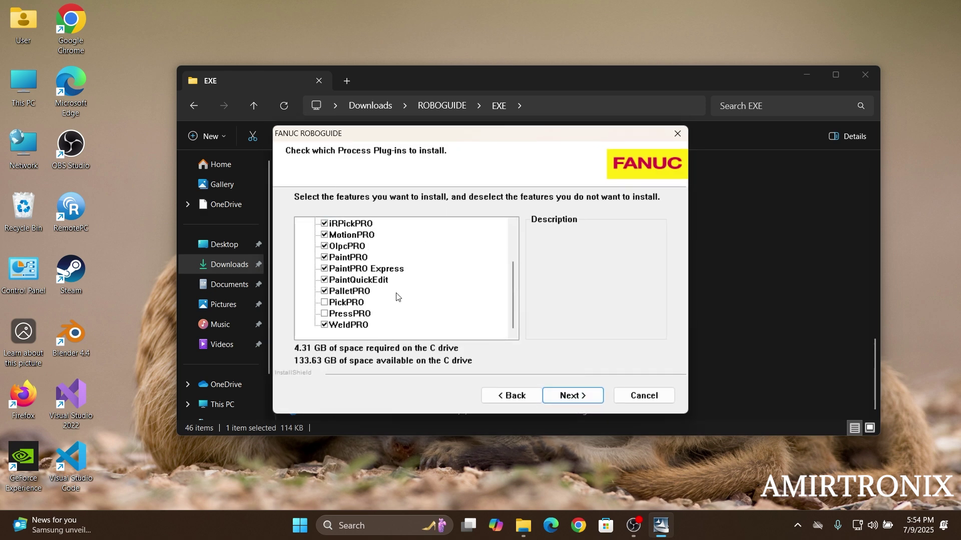
{"action": "scroll", "coordinate": [397, 297], "scroll_direction": "up", "scroll_amount": 2}
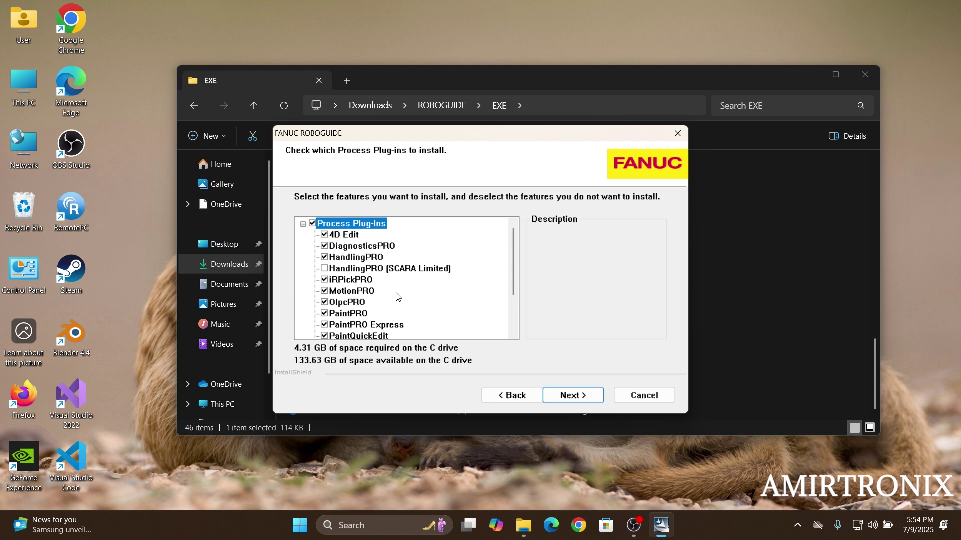
{"action": "scroll", "coordinate": [397, 297], "scroll_direction": "down", "scroll_amount": 1}
{"action": "left_click", "coordinate": [572, 397]}
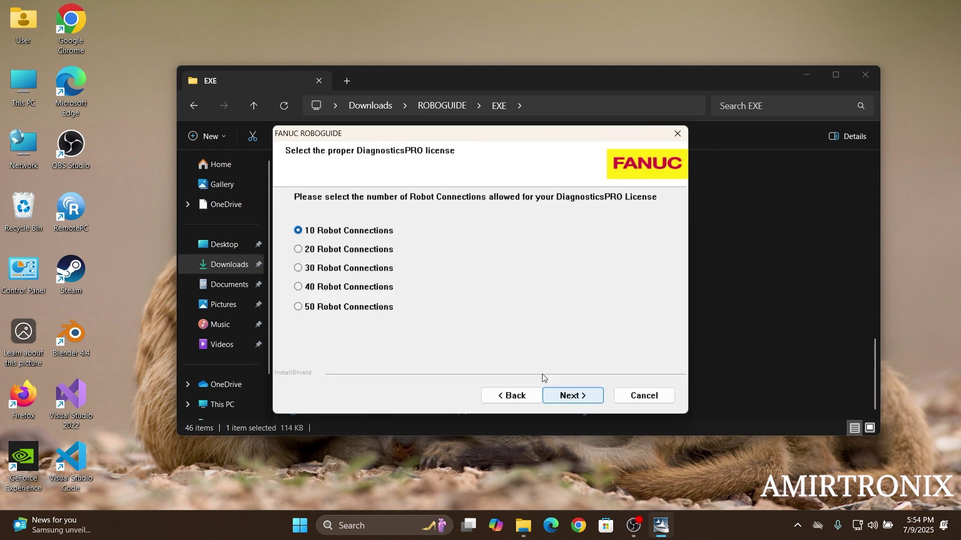
Step: License DiagnosticsPRO for 50 Robot Connections and accept the default utility plug-ins
{"action": "left_click", "coordinate": [342, 308]}
{"action": "left_click", "coordinate": [571, 397]}
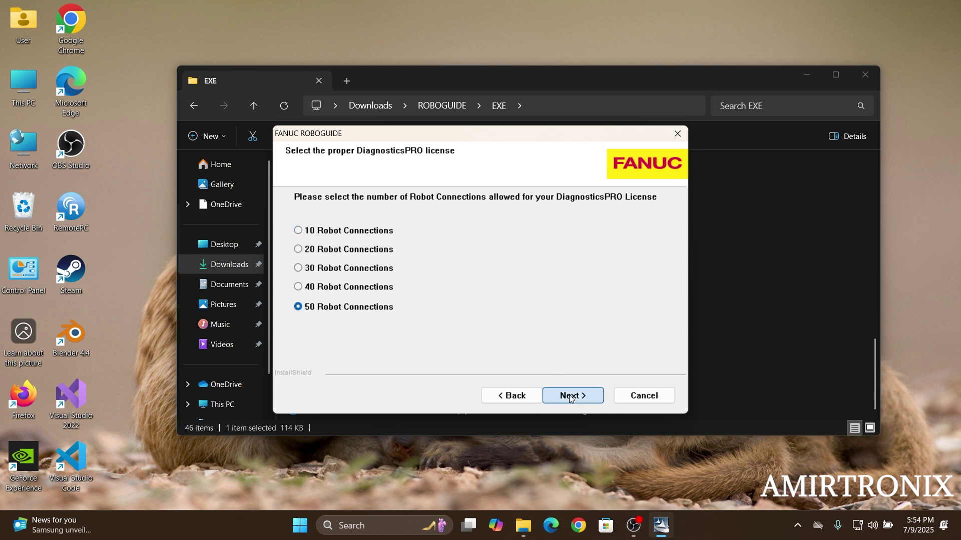
{"action": "scroll", "coordinate": [413, 284], "scroll_direction": "down", "scroll_amount": 2}
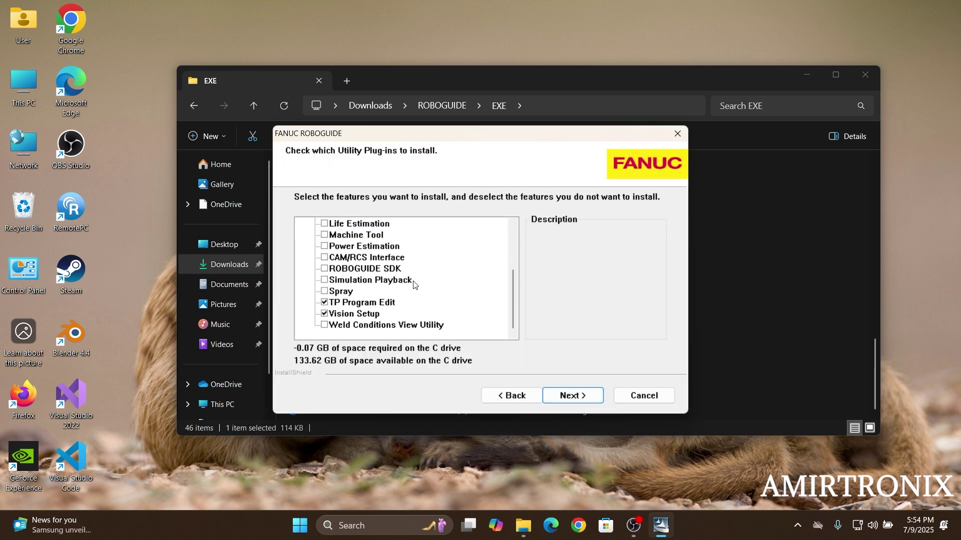
{"action": "scroll", "coordinate": [414, 284], "scroll_direction": "up", "scroll_amount": 2}
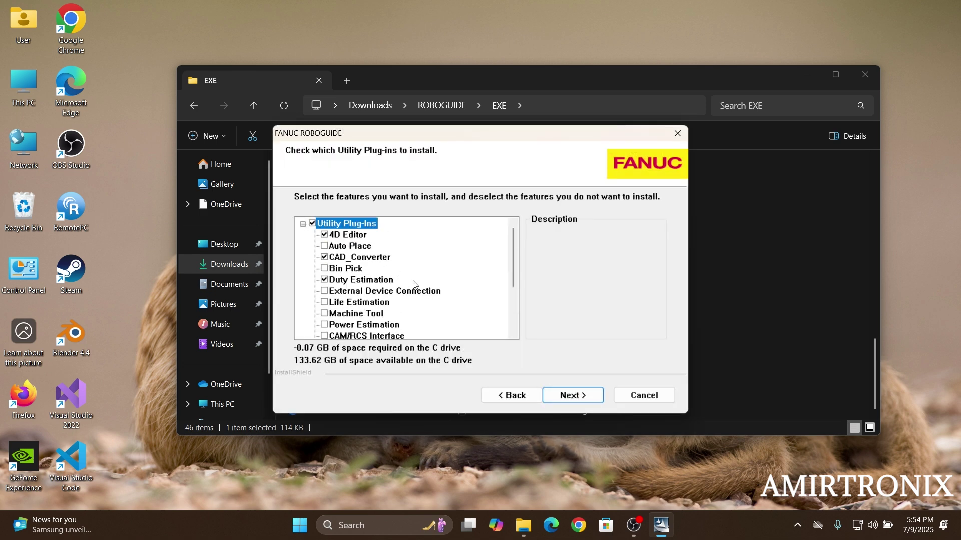
{"action": "left_click", "coordinate": [574, 397]}
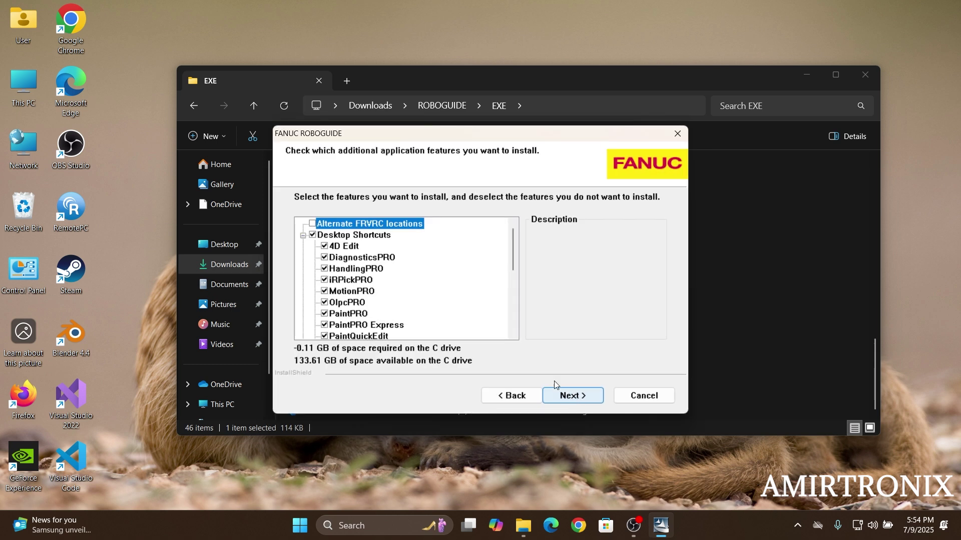
Step: Accept the additional features and select all FRVRC virtual robot versions, V9.40 to V7.30
{"action": "left_click", "coordinate": [573, 396]}
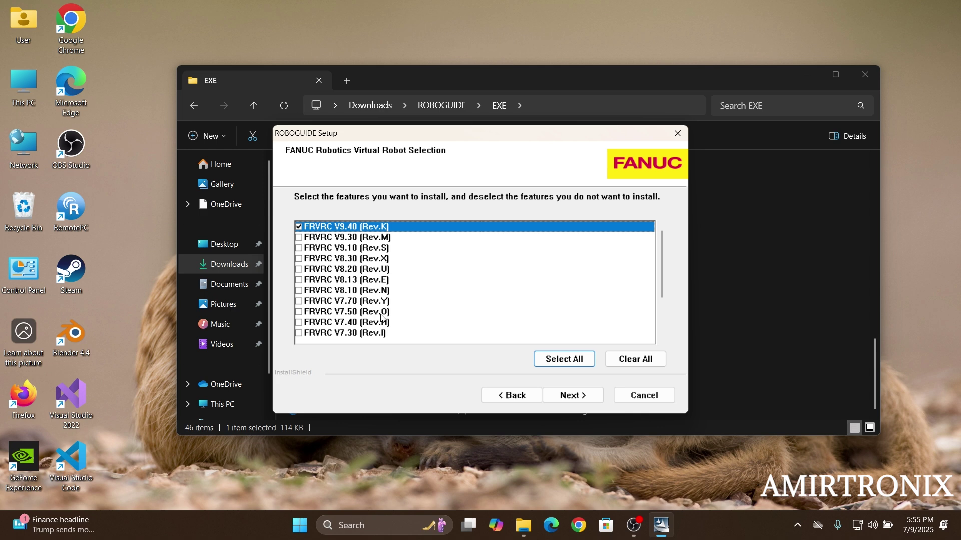
{"action": "left_click", "coordinate": [564, 362]}
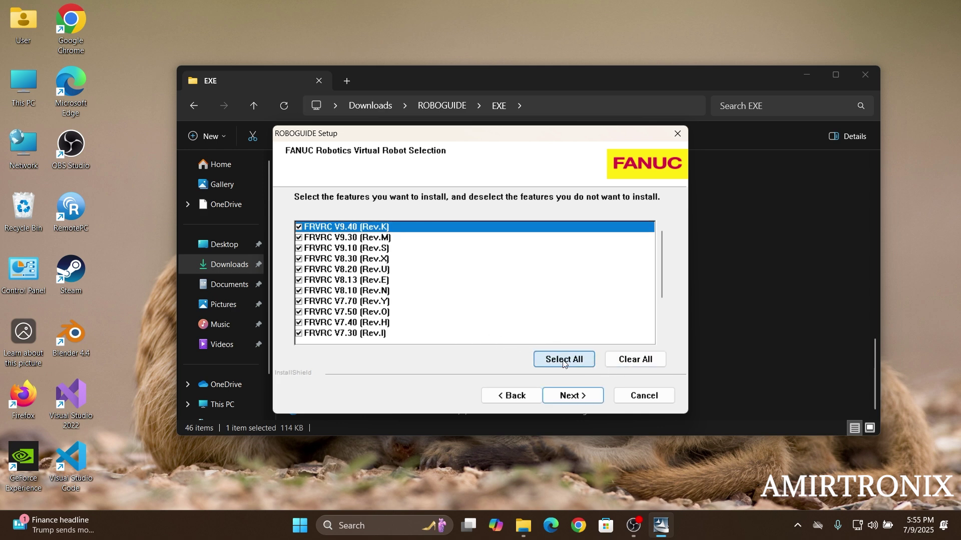
Step: Run the file copy, finish the wizard, and close the ReadMe in Notepad
{"action": "left_click", "coordinate": [573, 403]}
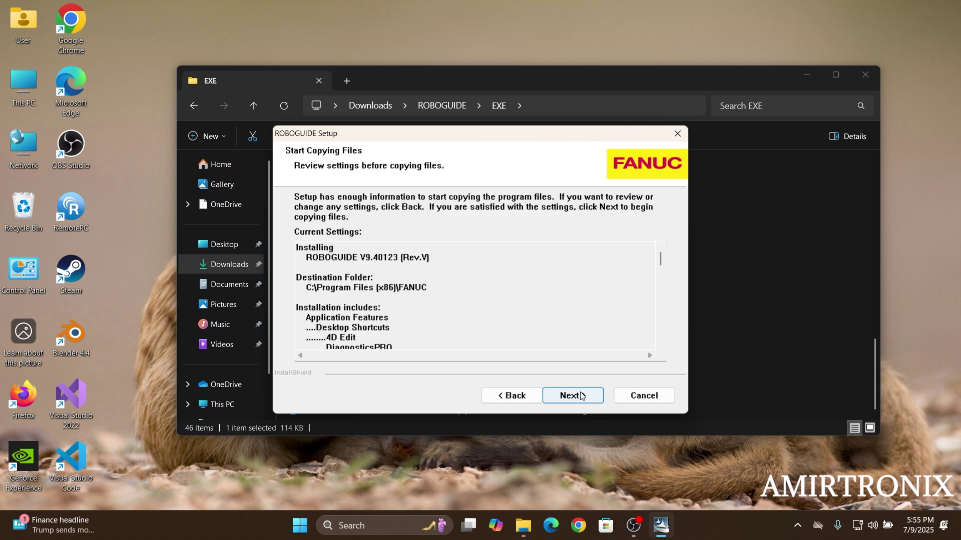
{"action": "left_click", "coordinate": [573, 402]}
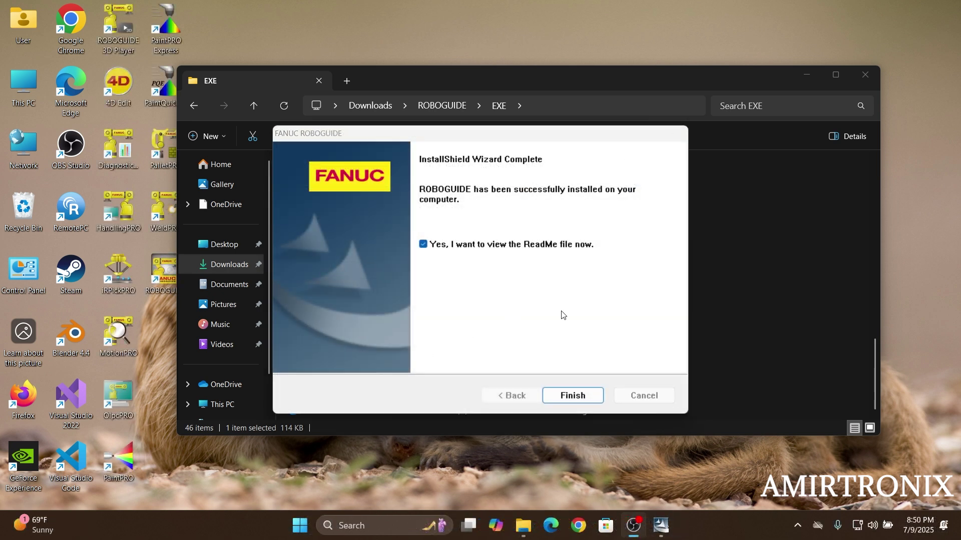
{"action": "left_click", "coordinate": [573, 396]}
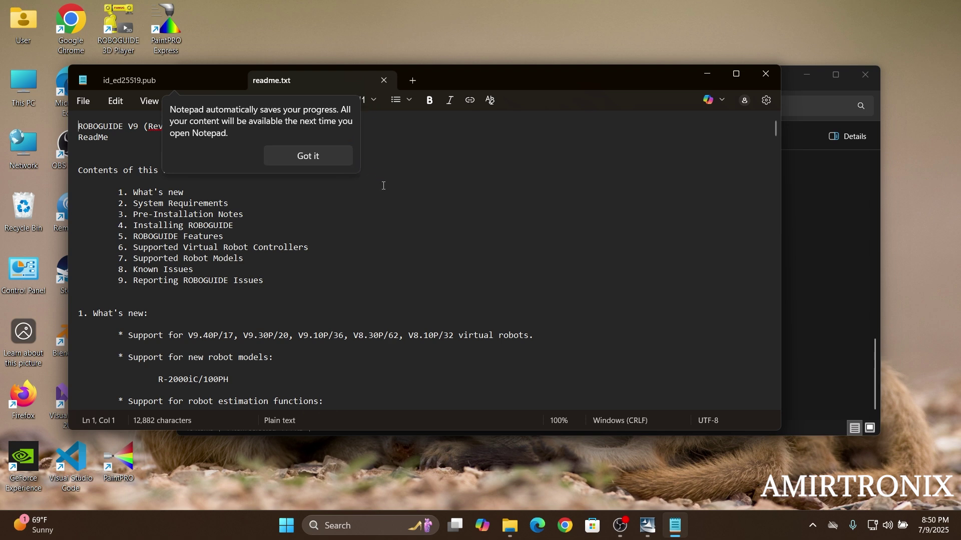
{"action": "left_click", "coordinate": [308, 155]}
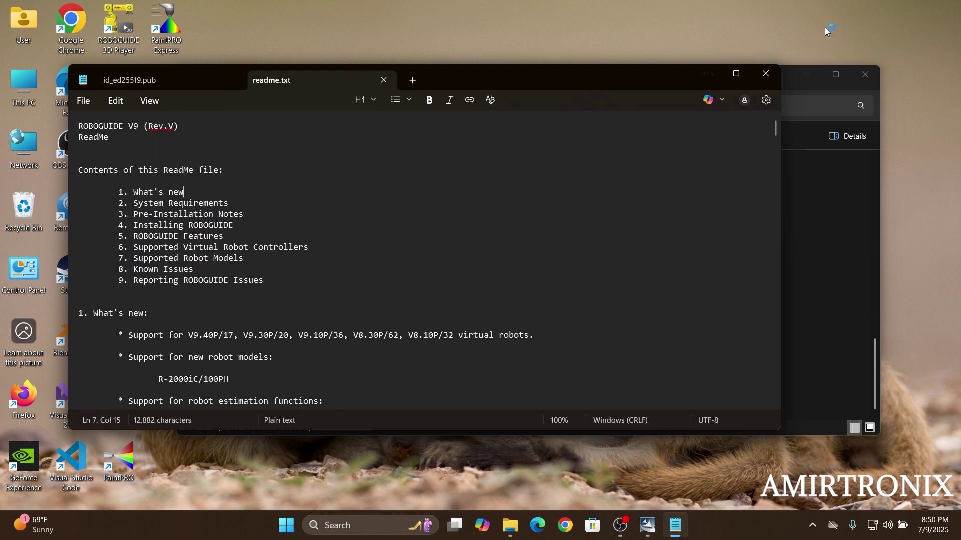
{"action": "left_click", "coordinate": [763, 78]}
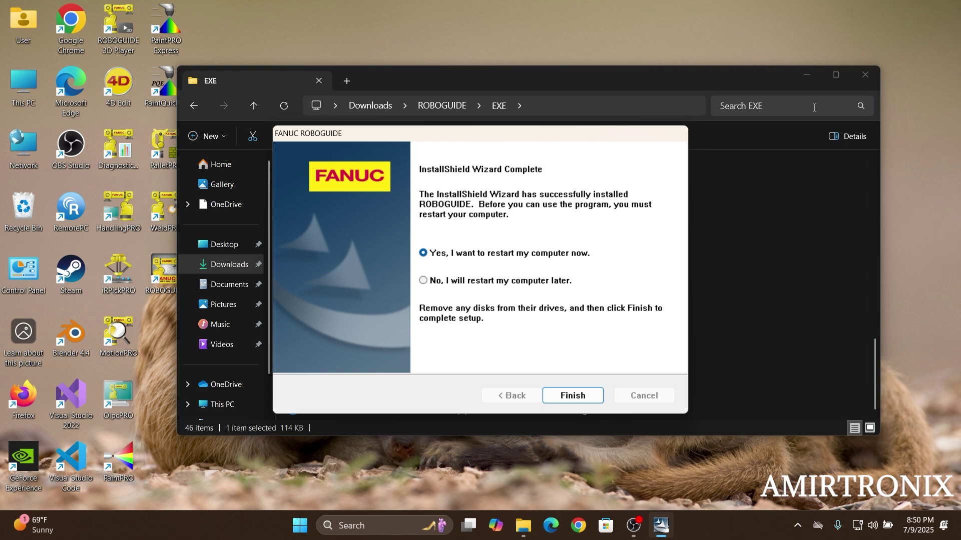
Step: Close File Explorer, restart the computer, and launch ROBOGUIDE from its desktop shortcut
{"action": "left_click", "coordinate": [855, 76]}
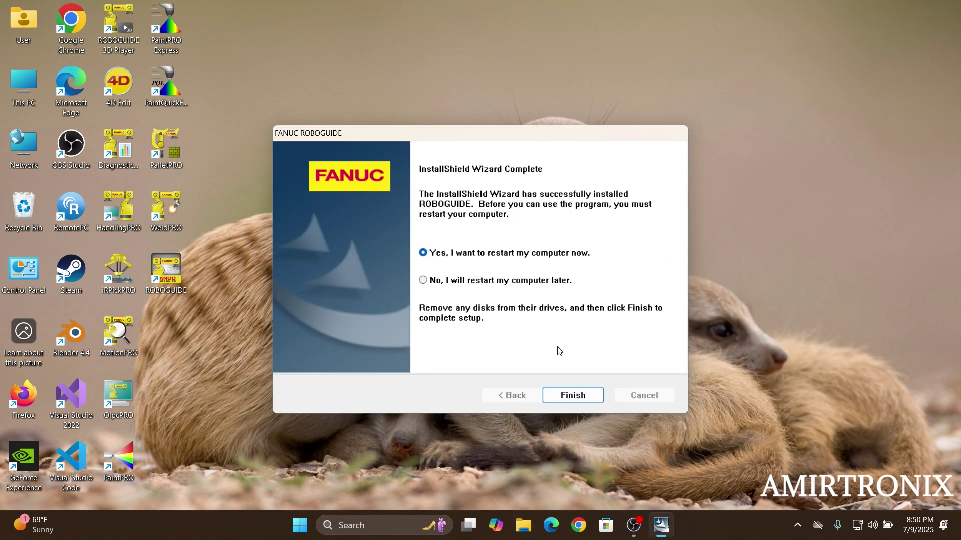
{"action": "left_click", "coordinate": [573, 396]}
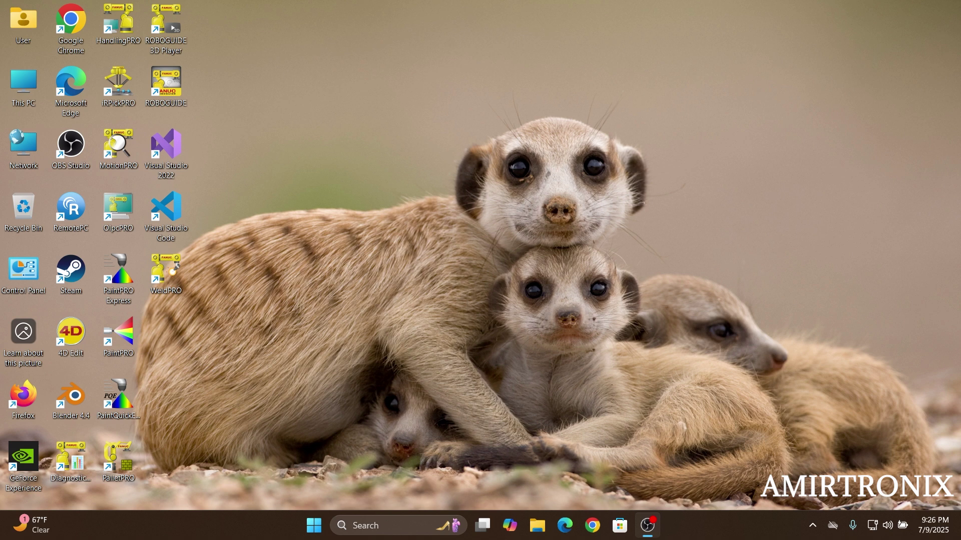
{"action": "double_click", "coordinate": [174, 89]}
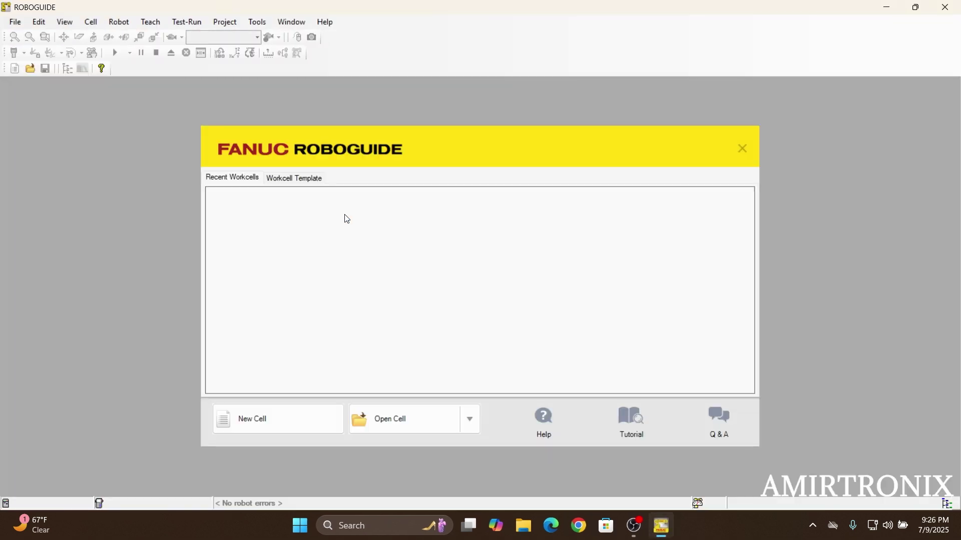
Step: Start a new HandlingPRO workcell named 'Demo' and advance to the robot creation method
{"action": "left_click", "coordinate": [275, 420]}
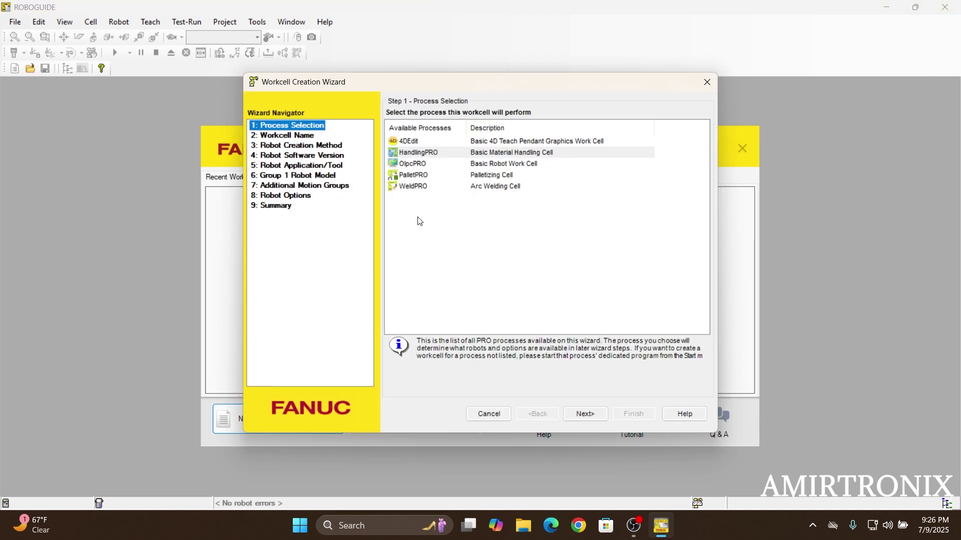
{"action": "left_click", "coordinate": [580, 414]}
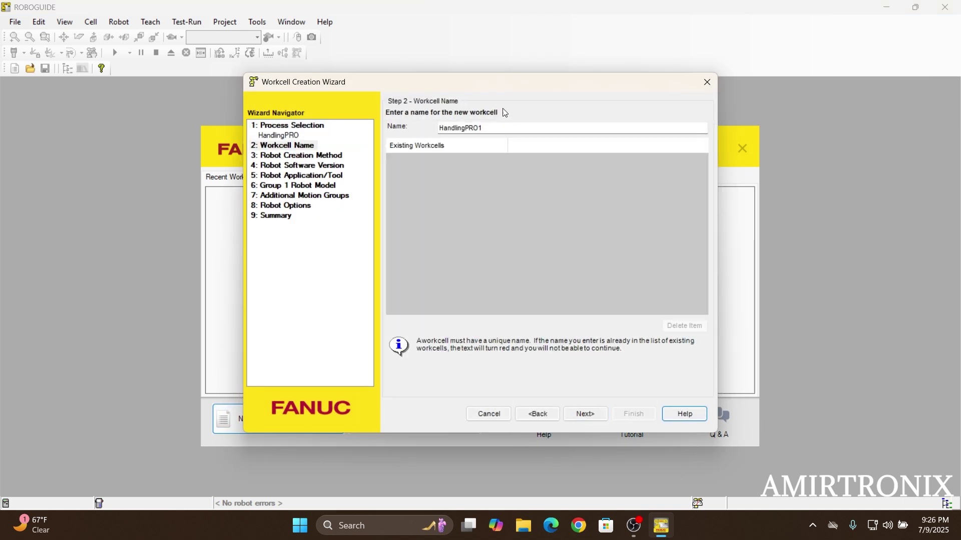
{"action": "left_click", "coordinate": [491, 126]}
{"action": "double_click", "coordinate": [492, 126]}
{"action": "left_click", "coordinate": [491, 127]}
{"action": "type", "text": "Dem"}
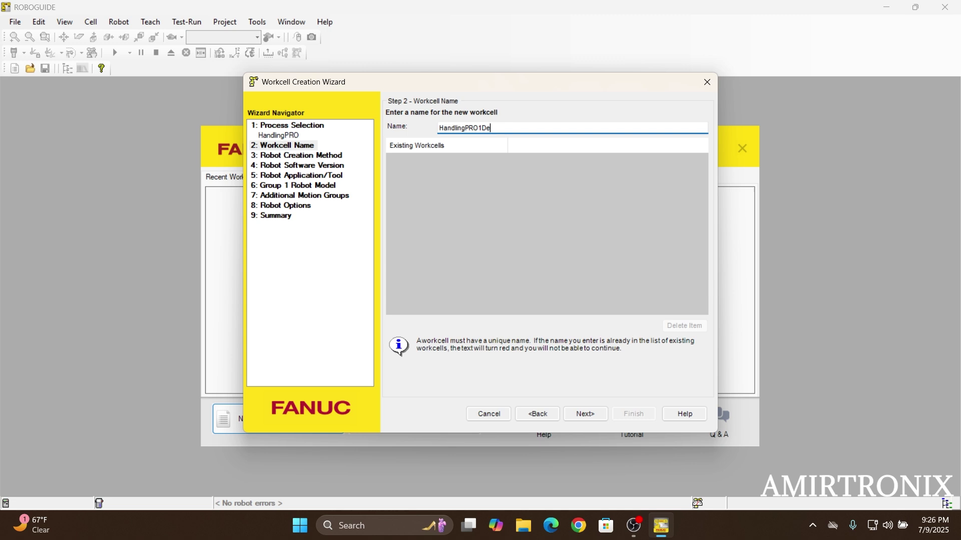
{"action": "key", "text": "BackSpace"}
{"action": "key", "text": "BackSpace"}
{"action": "key", "text": "BackSpace"}
{"action": "key", "text": "BackSpace"}
{"action": "key", "text": "BackSpace"}
{"action": "key", "text": "BackSpace"}
{"action": "key", "text": "BackSpace"}
{"action": "key", "text": "BackSpace"}
{"action": "key", "text": "BackSpace"}
{"action": "key", "text": "BackSpace"}
{"action": "key", "text": "BackSpace"}
{"action": "key", "text": "BackSpace"}
{"action": "key", "text": "BackSpace"}
{"action": "key", "text": "BackSpace"}
{"action": "type", "text": "Demo"}
{"action": "left_click", "coordinate": [588, 413]}
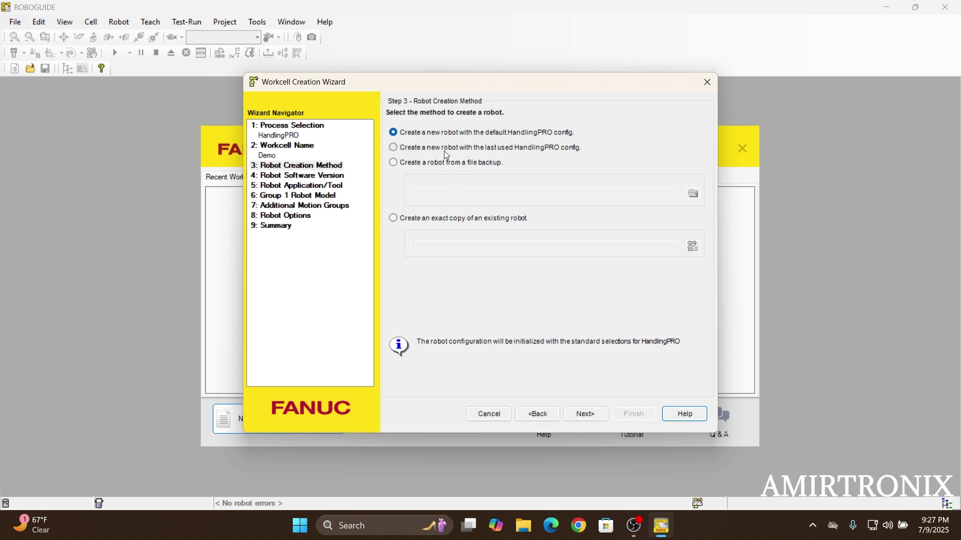
Step: Accept the defaults, software V9.40, no extra motion groups and default options, then finish
{"action": "left_click", "coordinate": [587, 416]}
{"action": "left_click", "coordinate": [587, 416]}
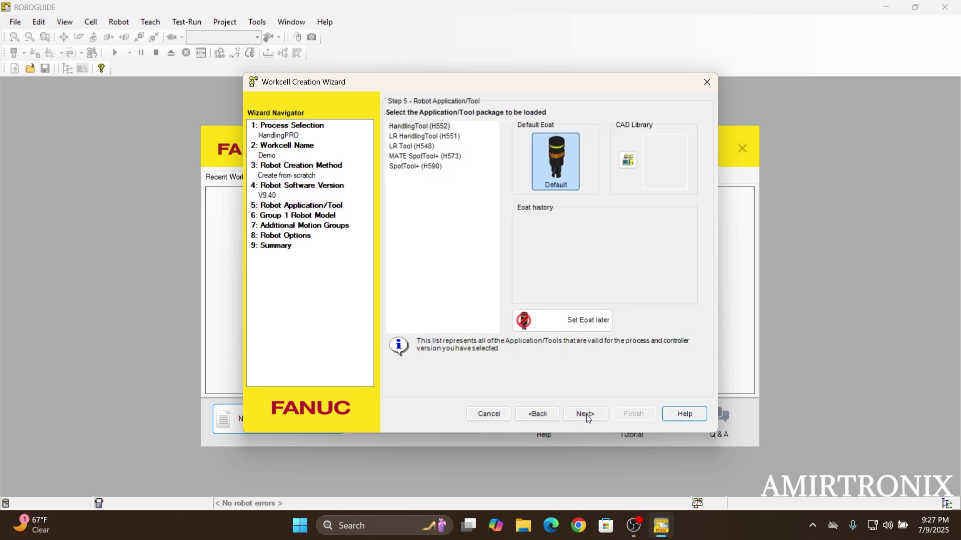
{"action": "left_click", "coordinate": [586, 414]}
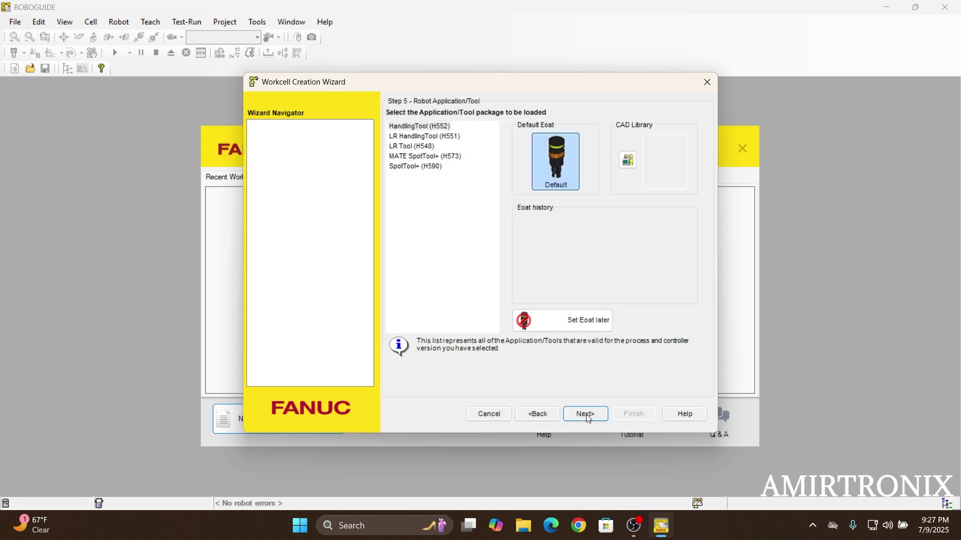
{"action": "left_click", "coordinate": [587, 415]}
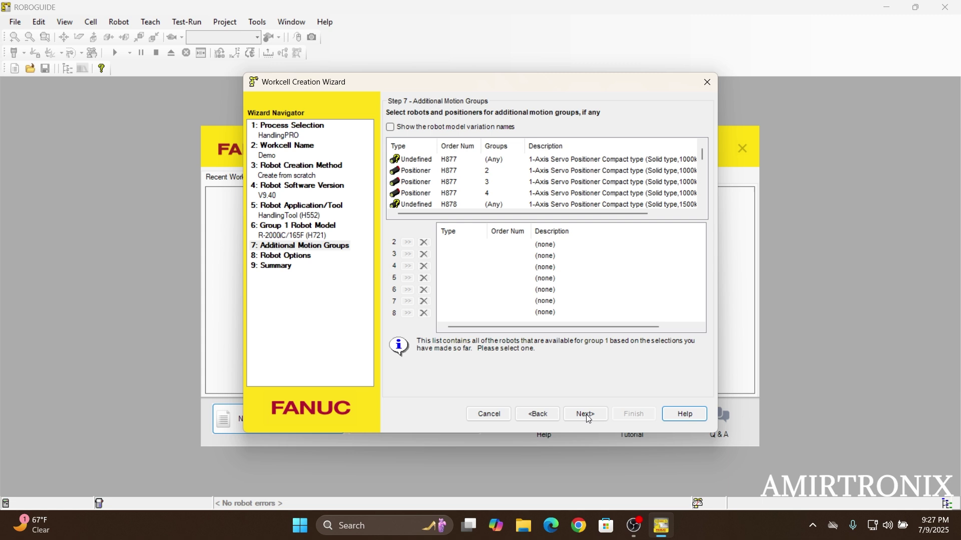
{"action": "left_click", "coordinate": [587, 414]}
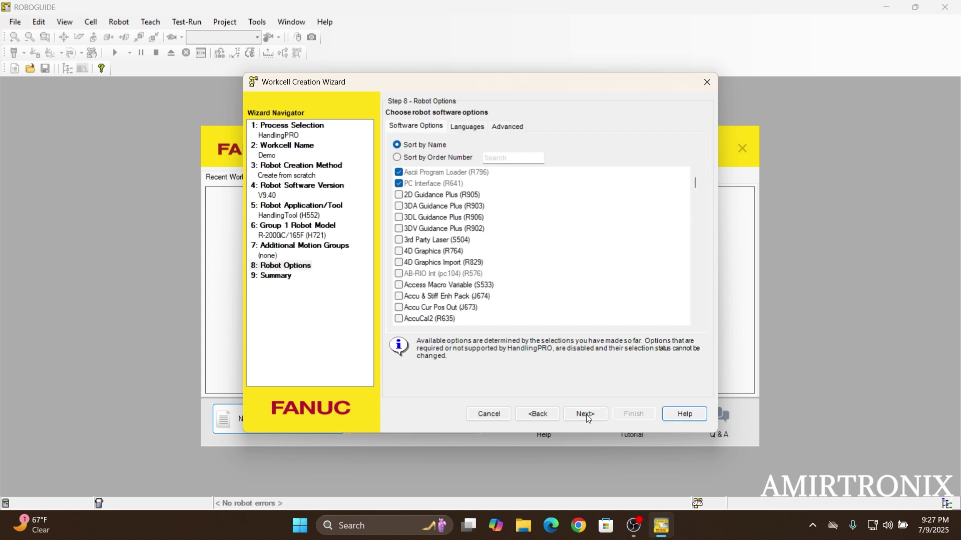
{"action": "left_click", "coordinate": [580, 416]}
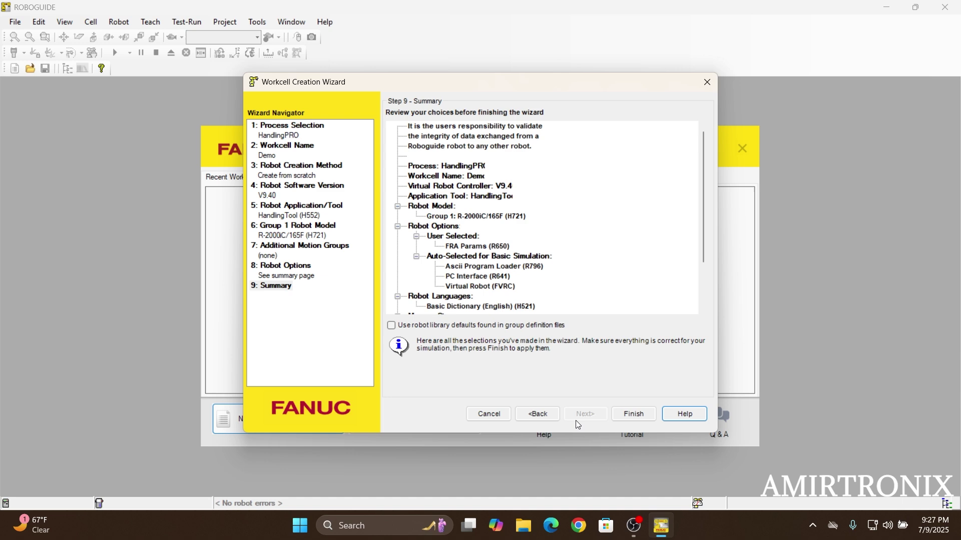
{"action": "left_click", "coordinate": [631, 415]}
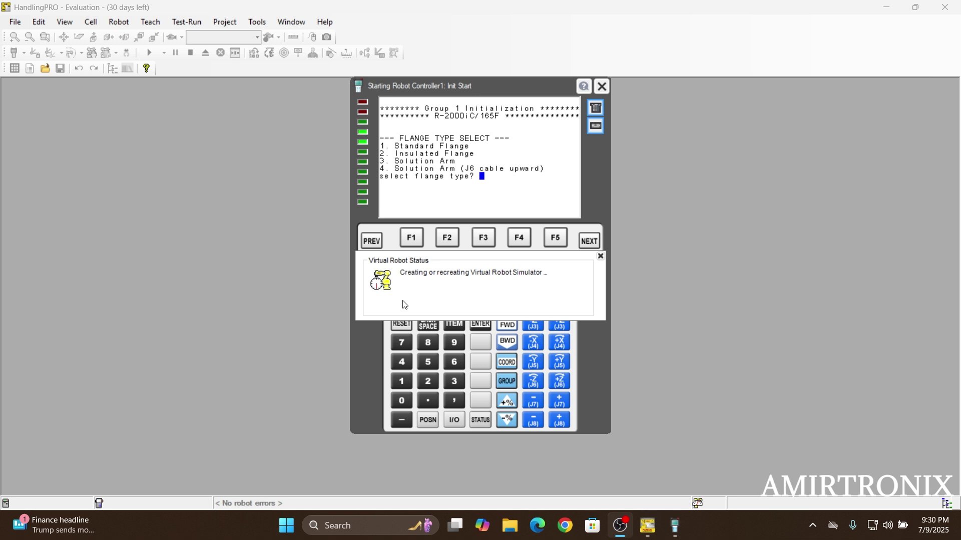
Step: Answer the flange type prompt with 1 for the standard flange and let the workcell load
{"action": "left_click", "coordinate": [504, 209]}
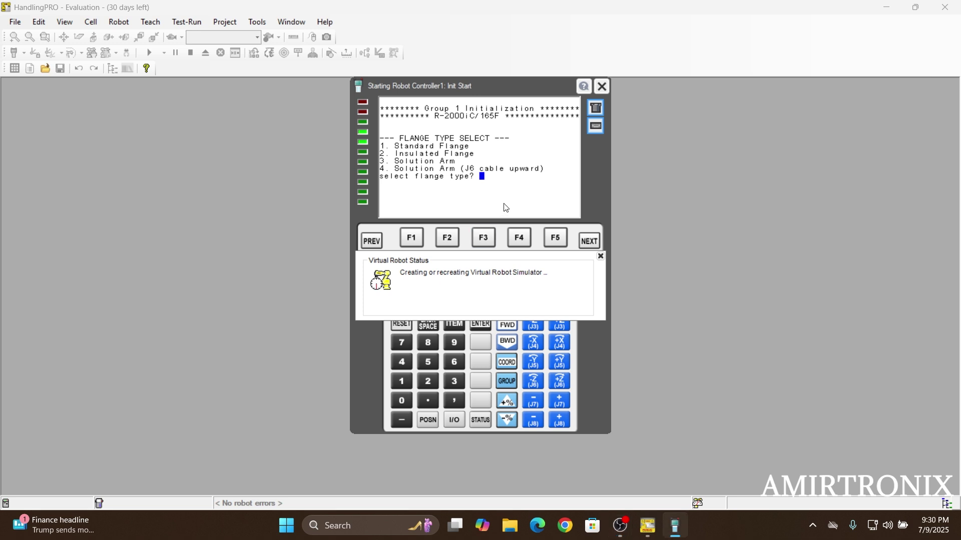
{"action": "type", "text": "1"}
{"action": "key", "text": "Return"}
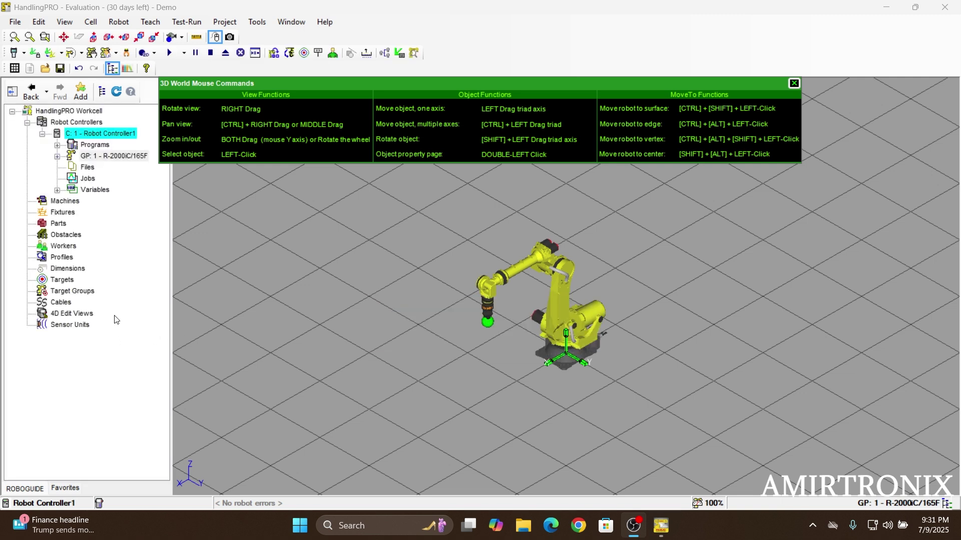
Step: Browse the Teach menu, then bring up the virtual teach pendant
{"action": "left_click", "coordinate": [150, 22]}
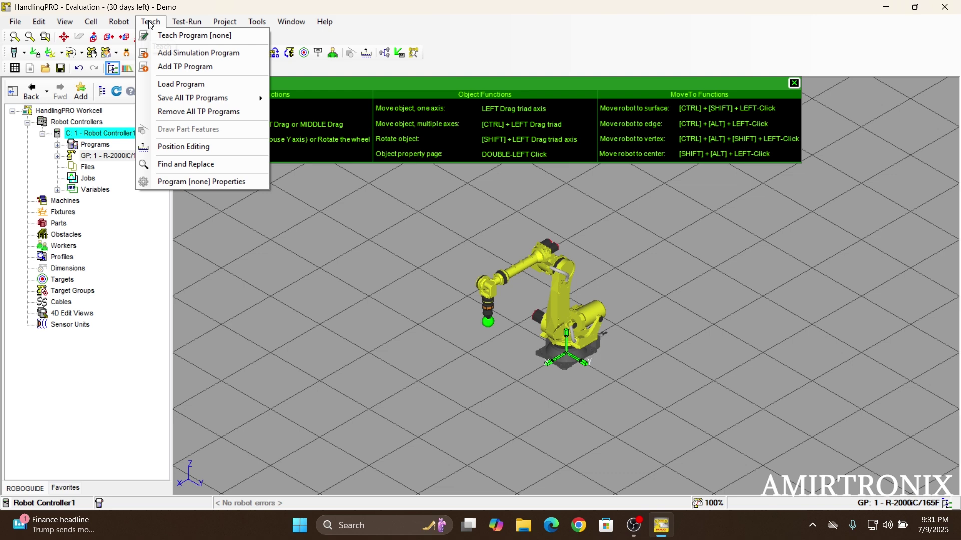
{"action": "left_click", "coordinate": [119, 22]}
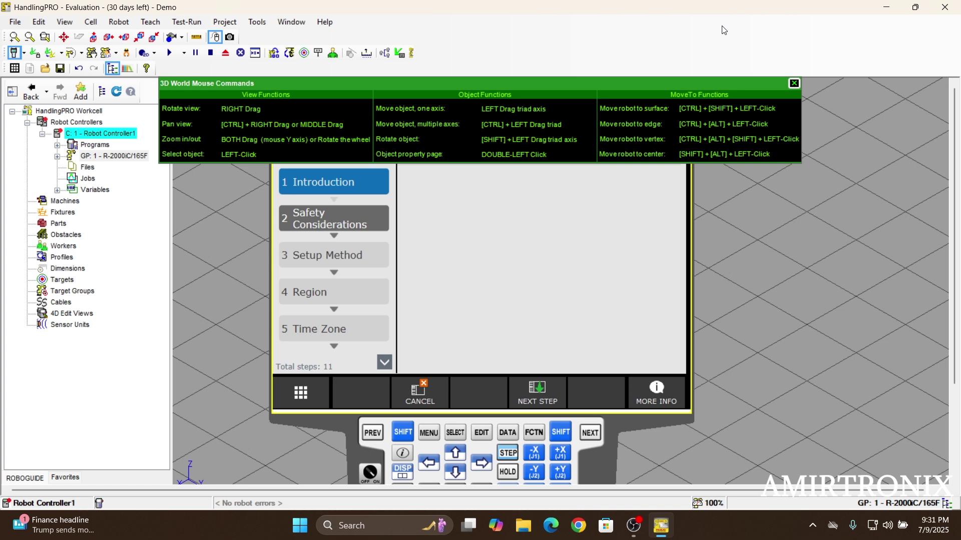
Step: Change the Windows display scale from 125% to 100%, then return to the HandlingPRO workcell
{"action": "left_click", "coordinate": [886, 8]}
{"action": "right_click", "coordinate": [370, 138]}
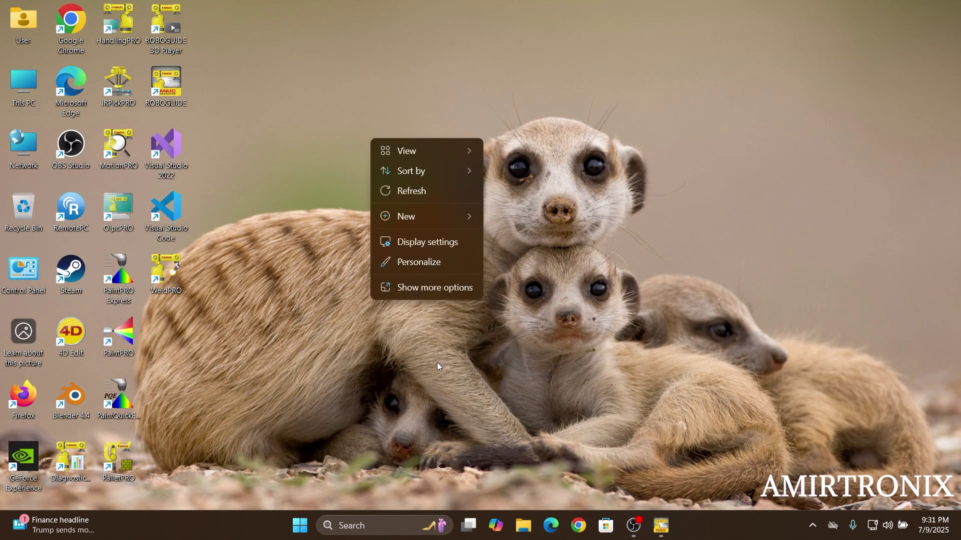
{"action": "left_click", "coordinate": [410, 244]}
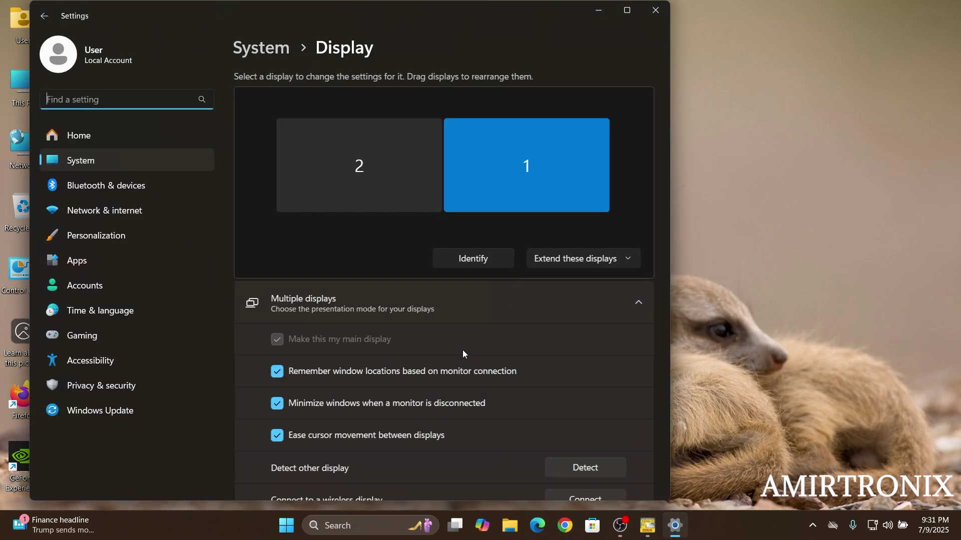
{"action": "scroll", "coordinate": [640, 345], "scroll_direction": "down", "scroll_amount": 10}
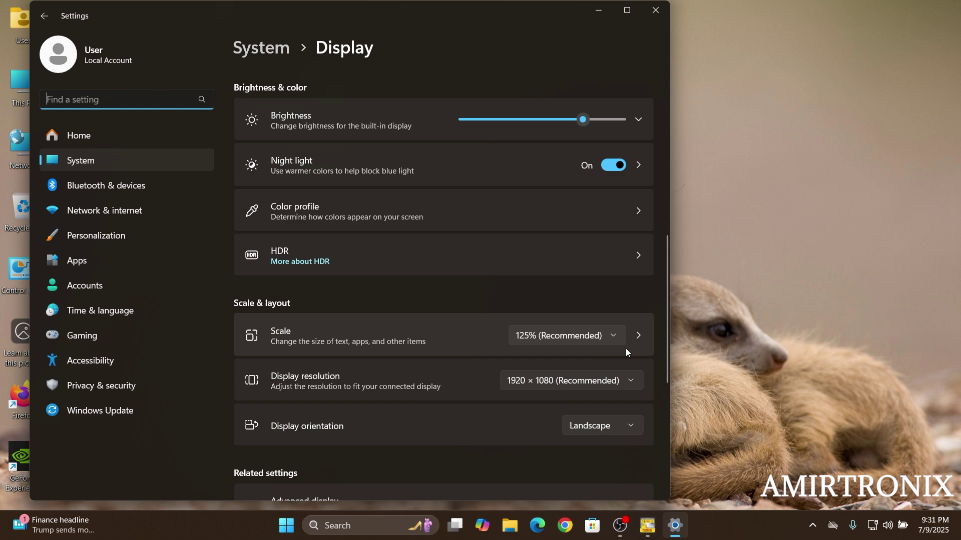
{"action": "left_click", "coordinate": [575, 336]}
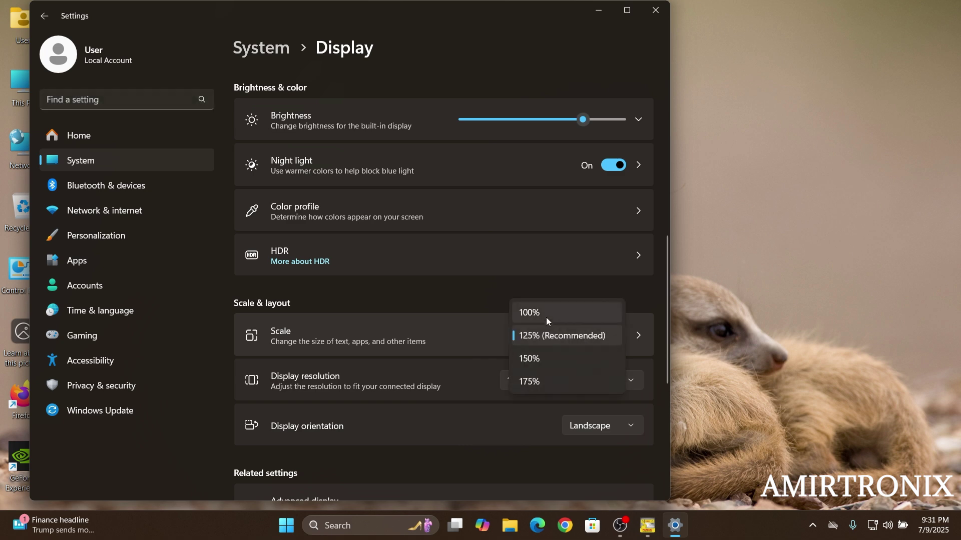
{"action": "left_click", "coordinate": [547, 321]}
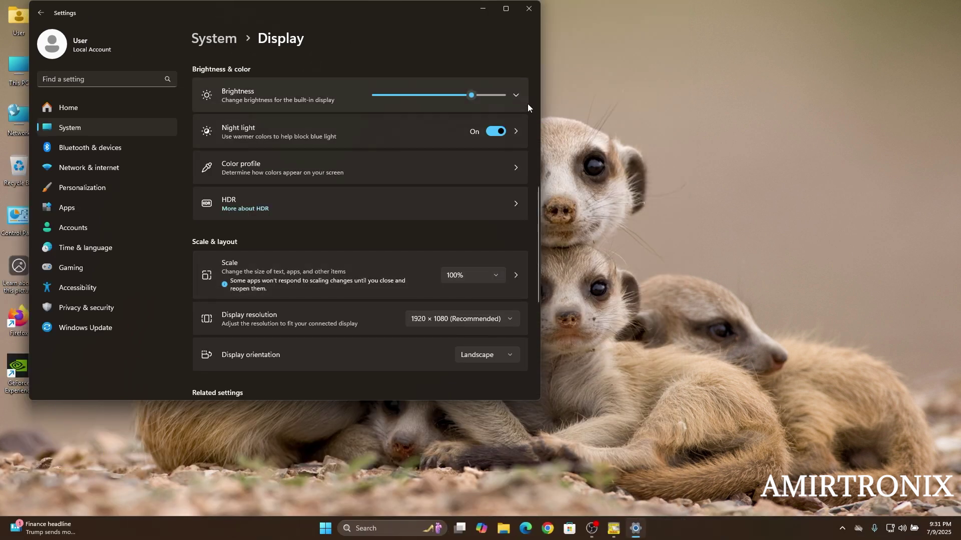
{"action": "left_click", "coordinate": [528, 9]}
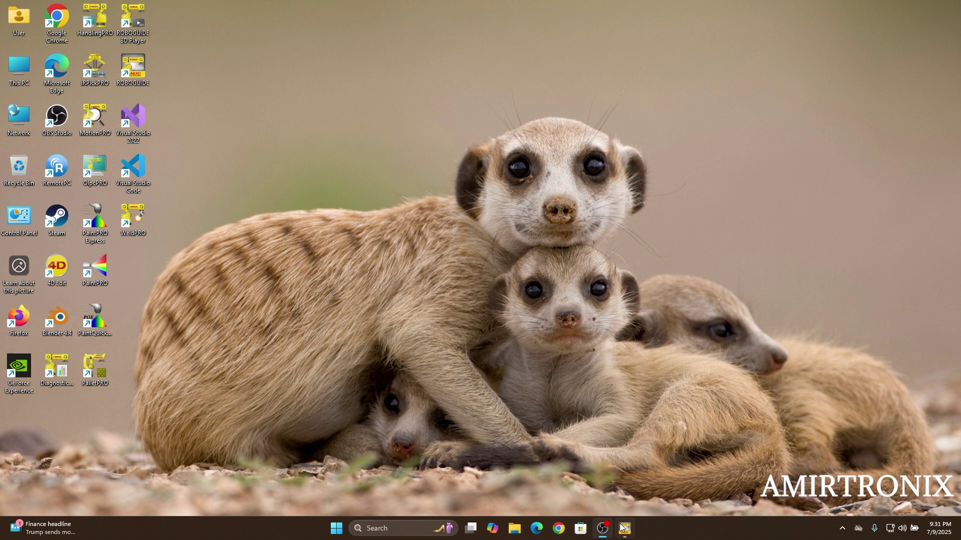
{"action": "left_click", "coordinate": [623, 529]}
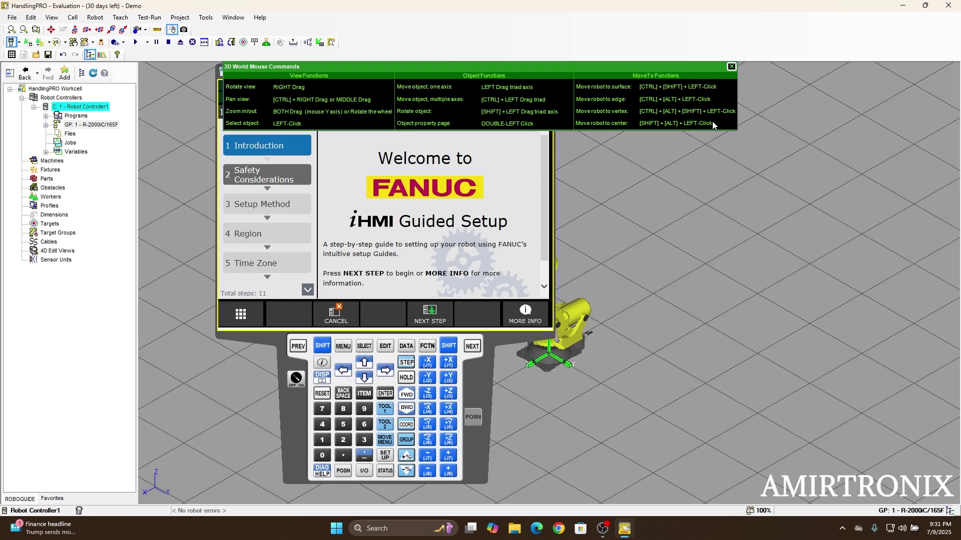
Step: Close the 3D mouse commands overlay, move the pendant right, and zoom in on the robot
{"action": "left_click", "coordinate": [731, 67]}
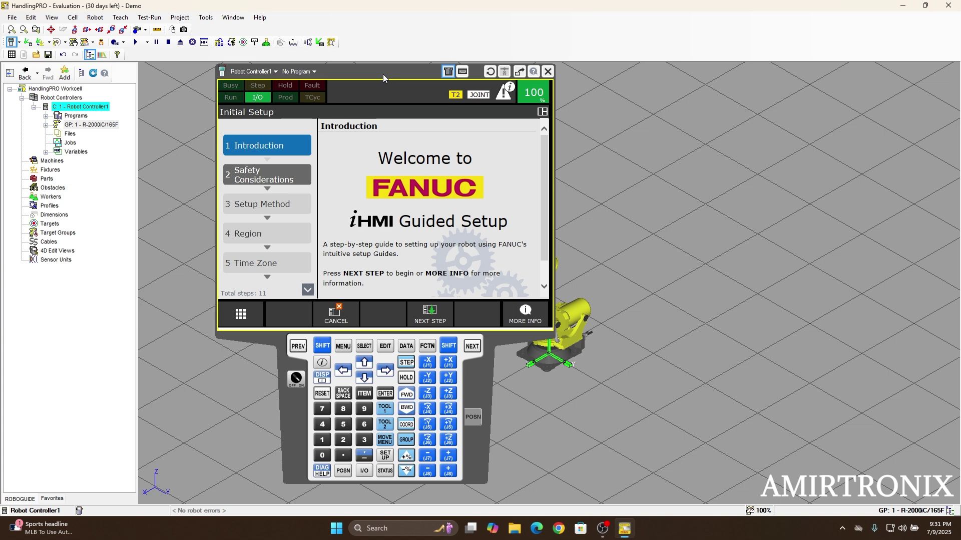
{"action": "left_click_drag", "start_coordinate": [383, 74], "coordinate": [712, 74]}
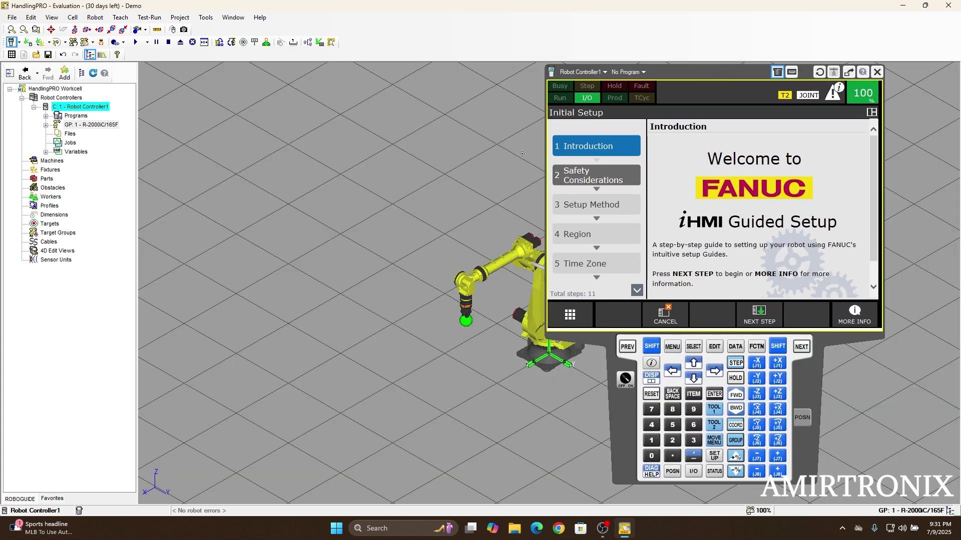
{"action": "scroll", "coordinate": [420, 242], "scroll_direction": "up", "scroll_amount": 5}
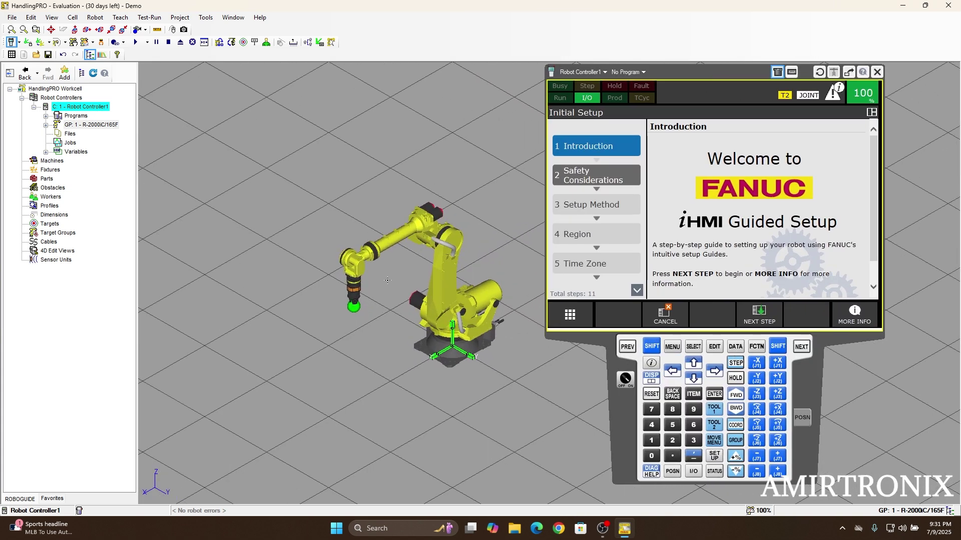
Step: Reset the controller alarms with SHIFT+RESET and bring up the program list
{"action": "left_click", "coordinate": [652, 346]}
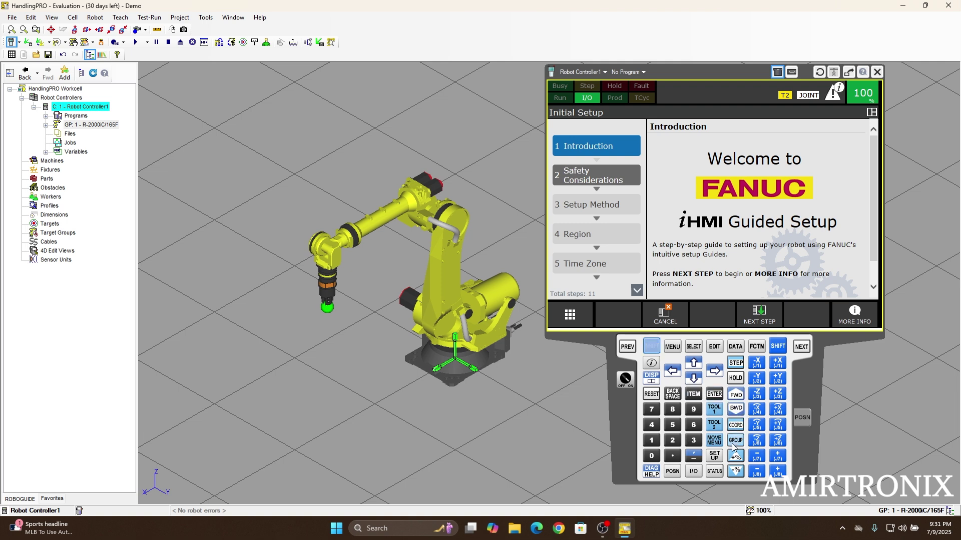
{"action": "left_click", "coordinate": [651, 393]}
{"action": "left_click", "coordinate": [651, 346]}
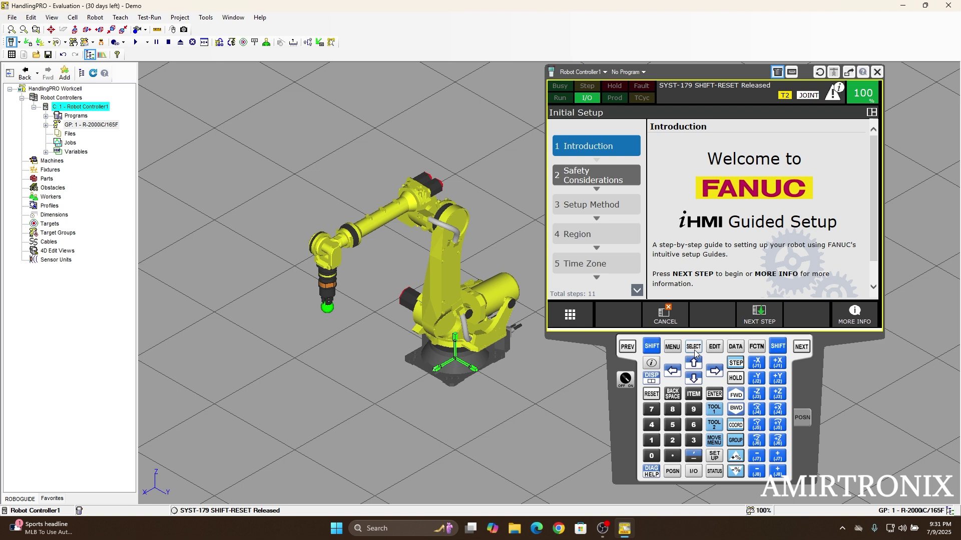
{"action": "left_click", "coordinate": [696, 350]}
Step: Jog the R-2000iC/165F negatively about J1 with SHIFT held, raising the speed override
{"action": "left_click", "coordinate": [651, 346]}
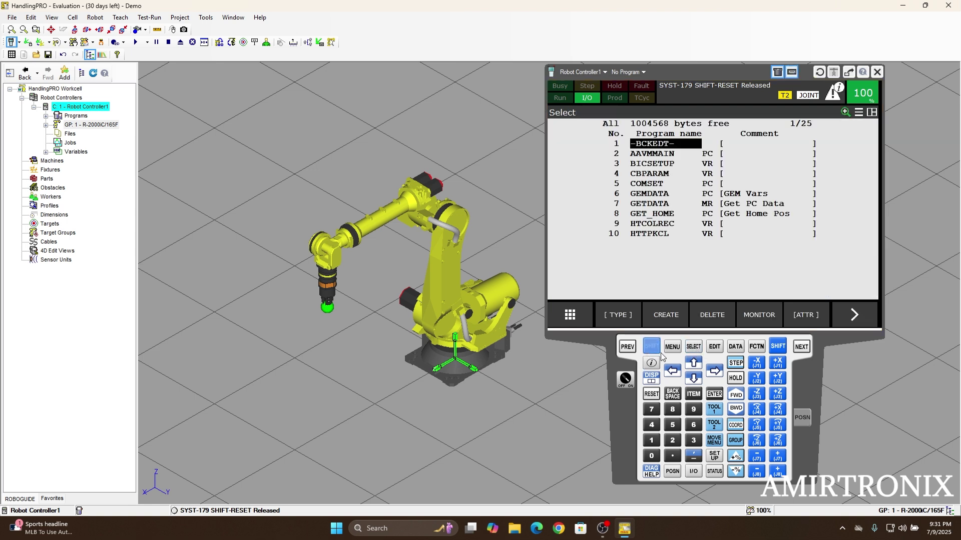
{"action": "left_click", "coordinate": [757, 364]}
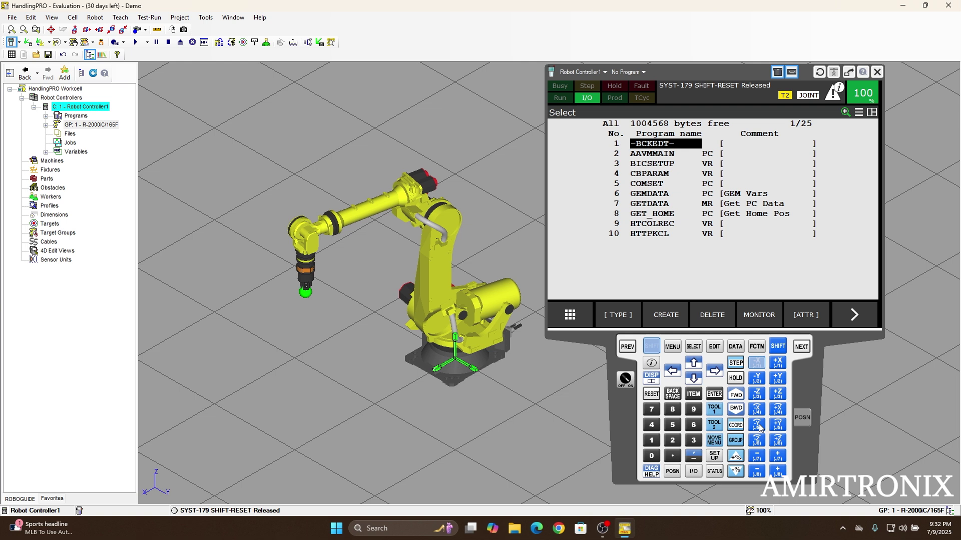
{"action": "left_click", "coordinate": [735, 457]}
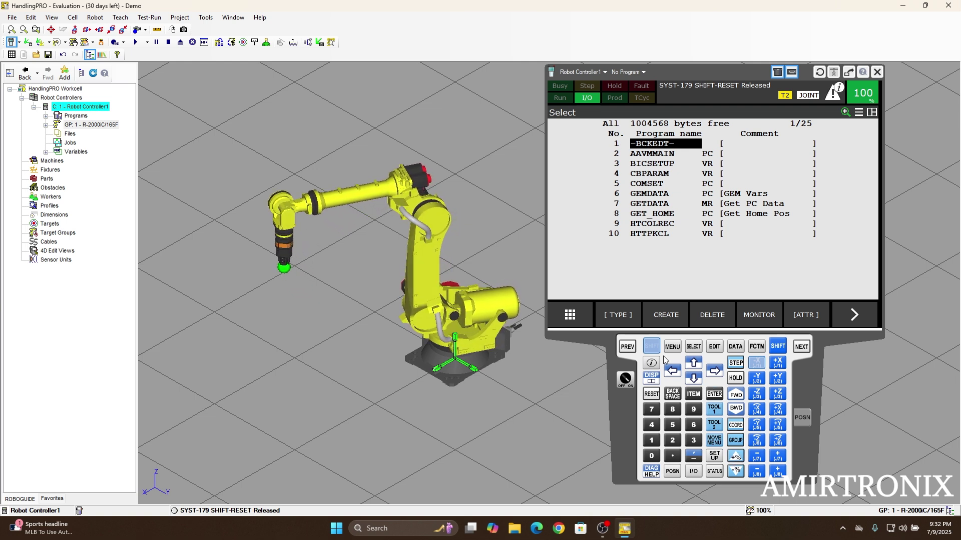
{"action": "left_click", "coordinate": [758, 364]}
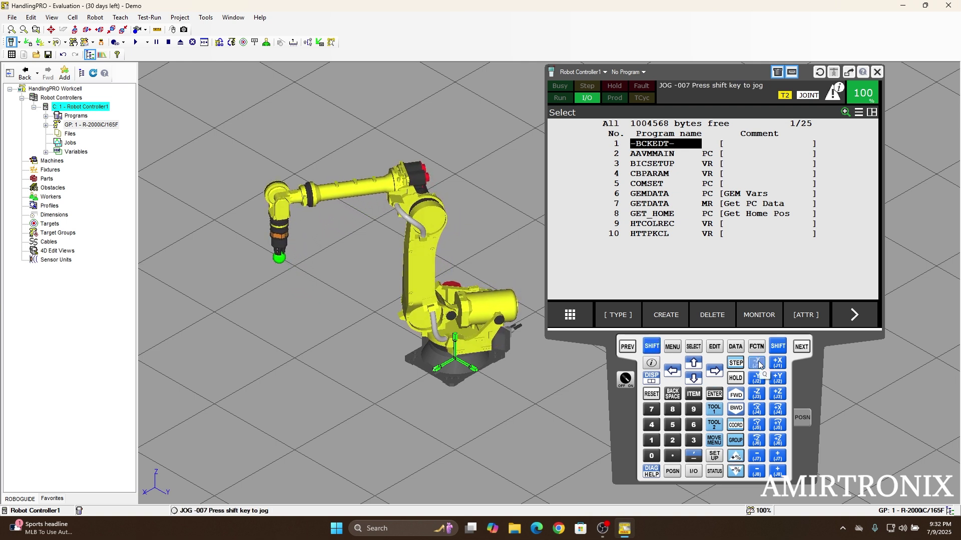